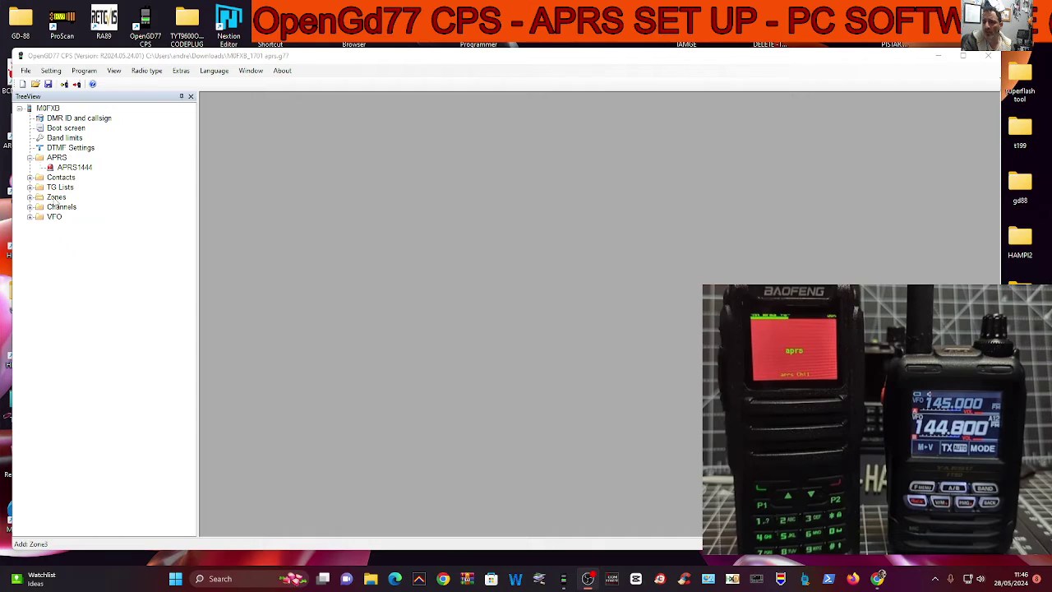
Add a new zone to the codeplug's Zones list
double_click(56, 197)
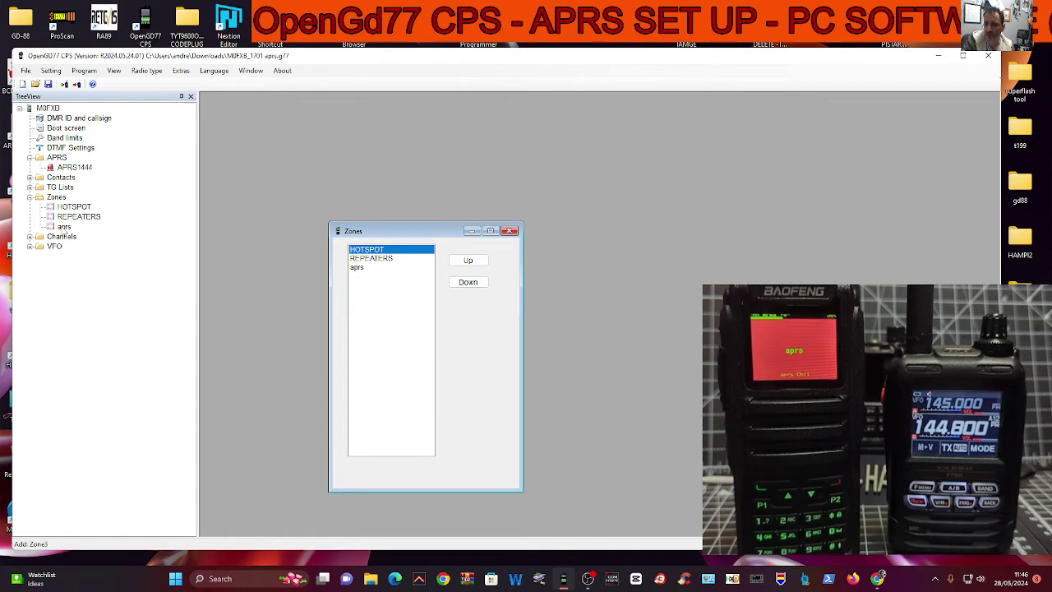
right_click(64, 227)
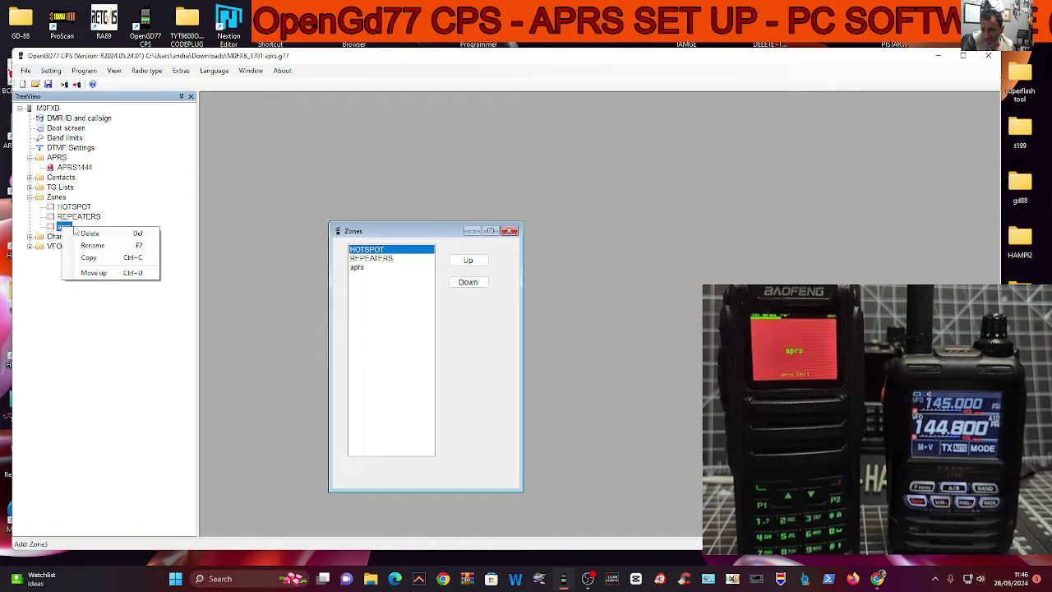
click(56, 197)
right_click(56, 198)
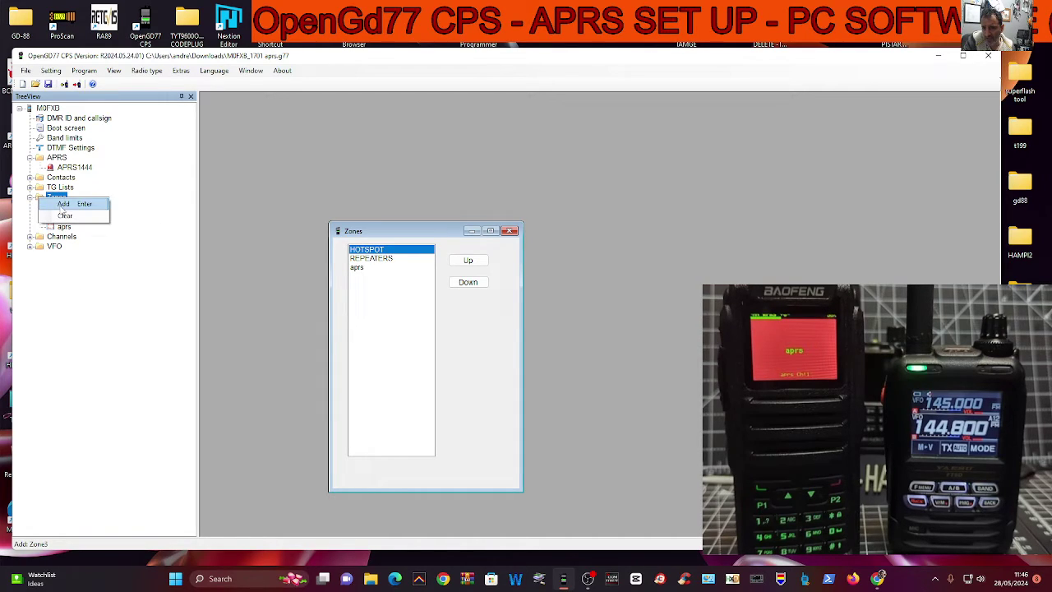
click(64, 203)
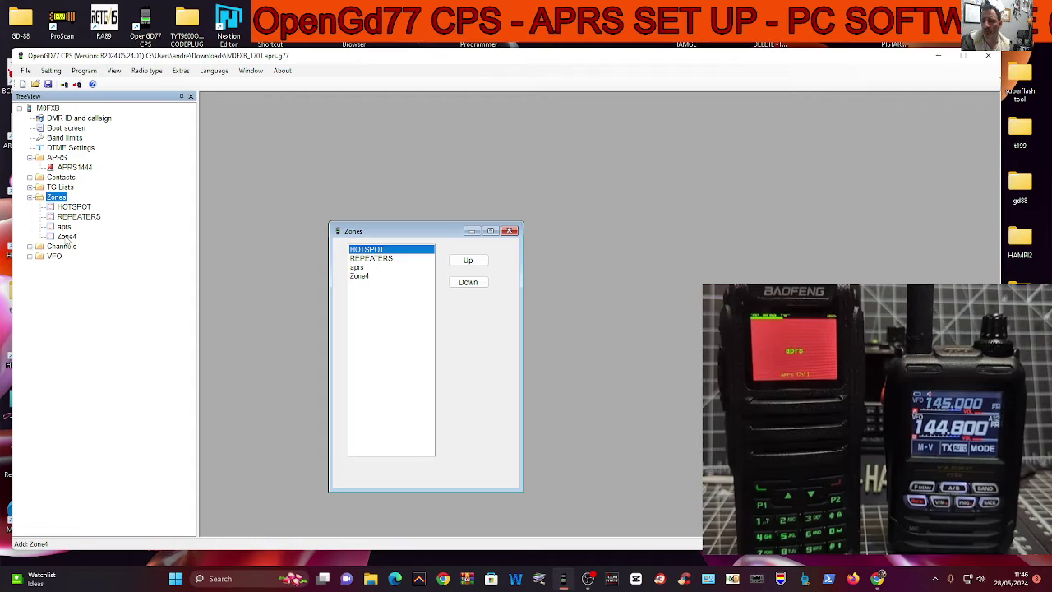
Rename the newly added zone as APRS 2
click(66, 236)
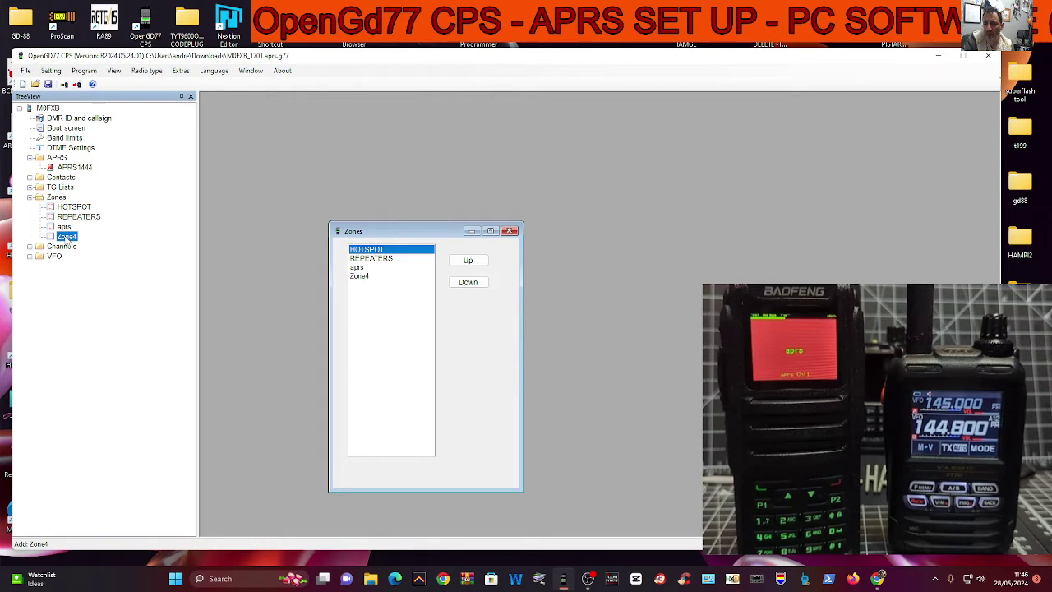
right_click(67, 238)
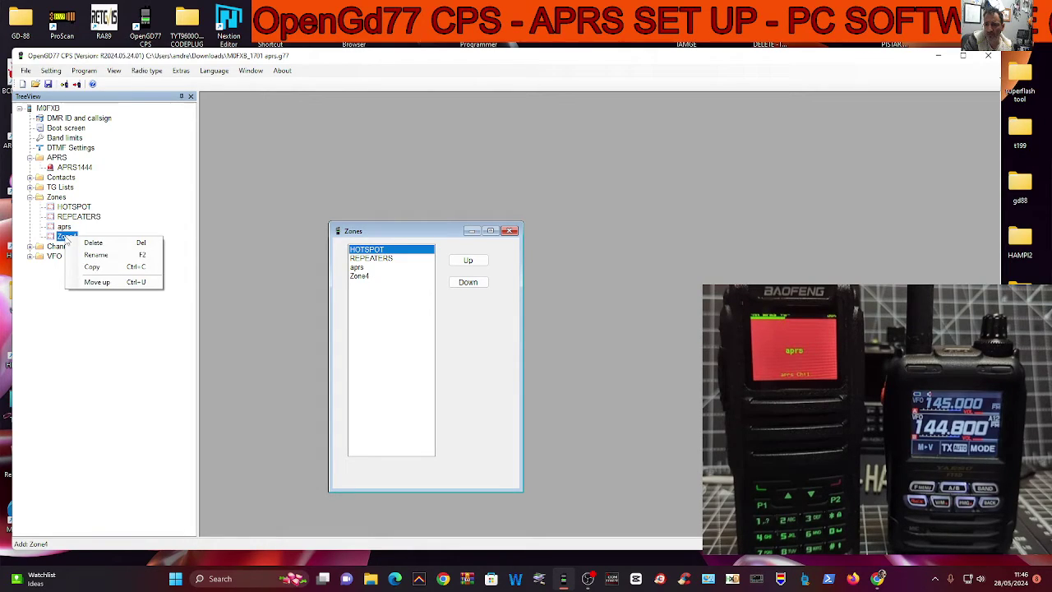
click(97, 255)
text(APRS 2)
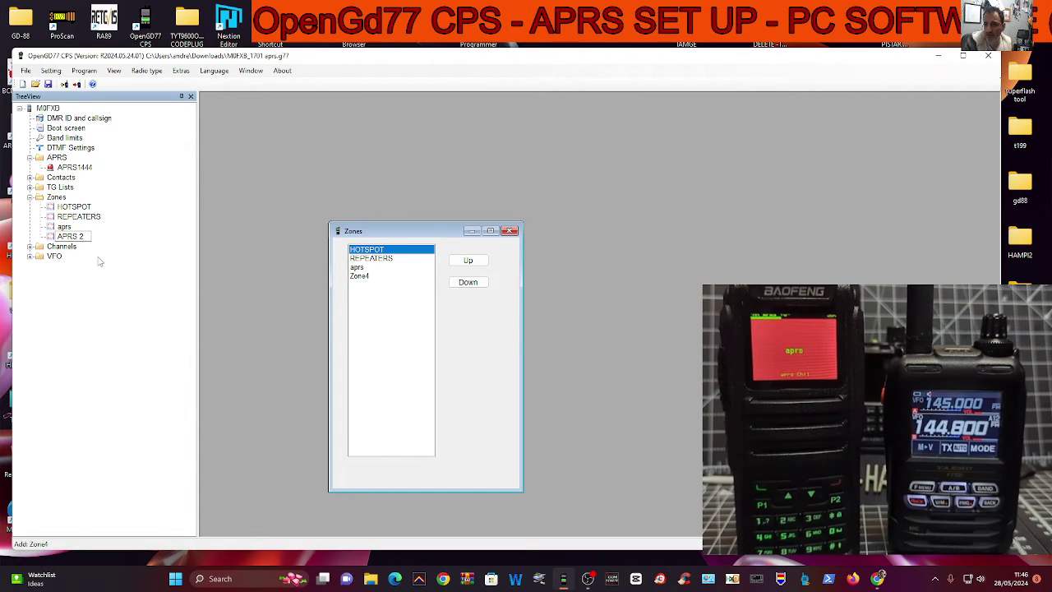
key(Return)
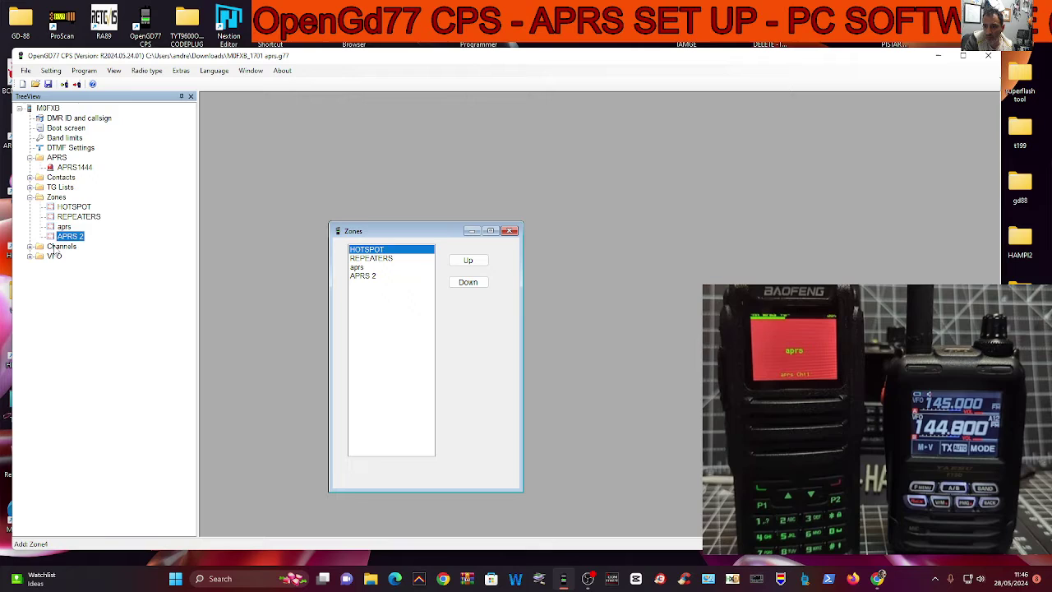
Open the channel list and add a new channel to the codeplug
double_click(61, 247)
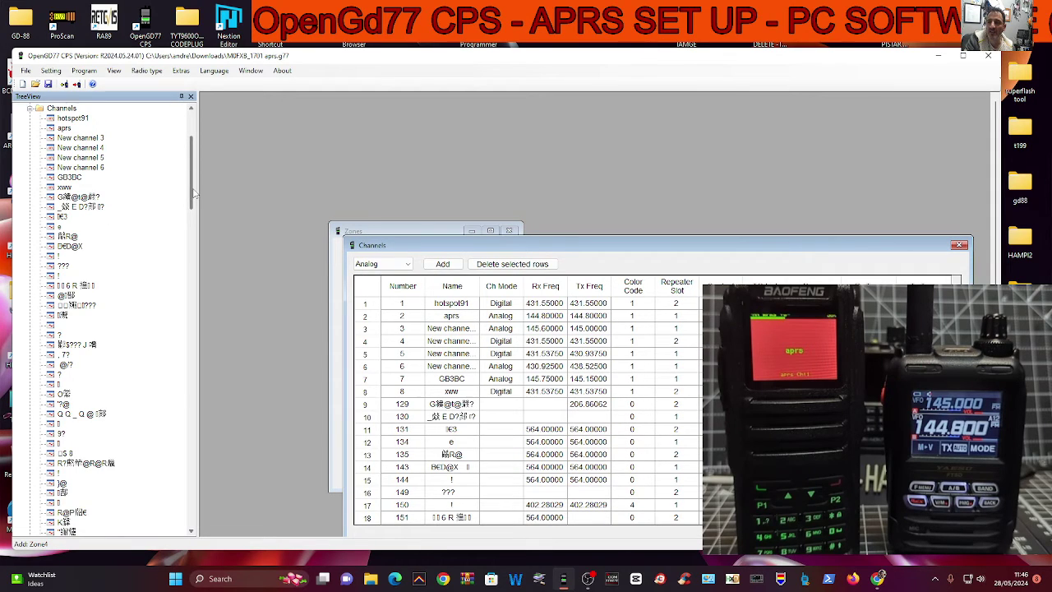
scroll(194, 194, up, 4)
scroll(182, 216, down, 7)
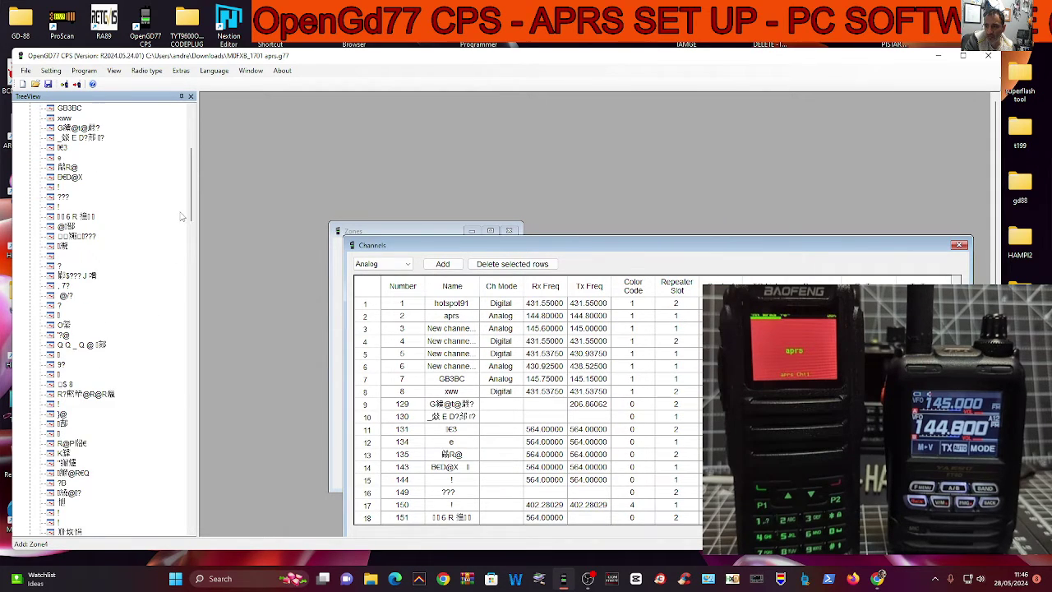
scroll(182, 216, up, 7)
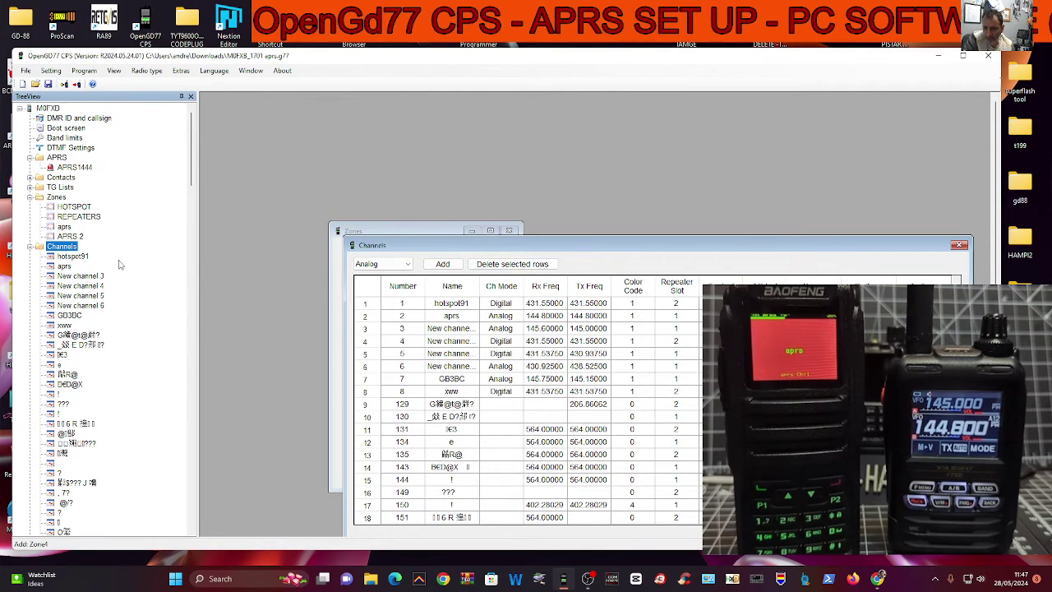
right_click(58, 250)
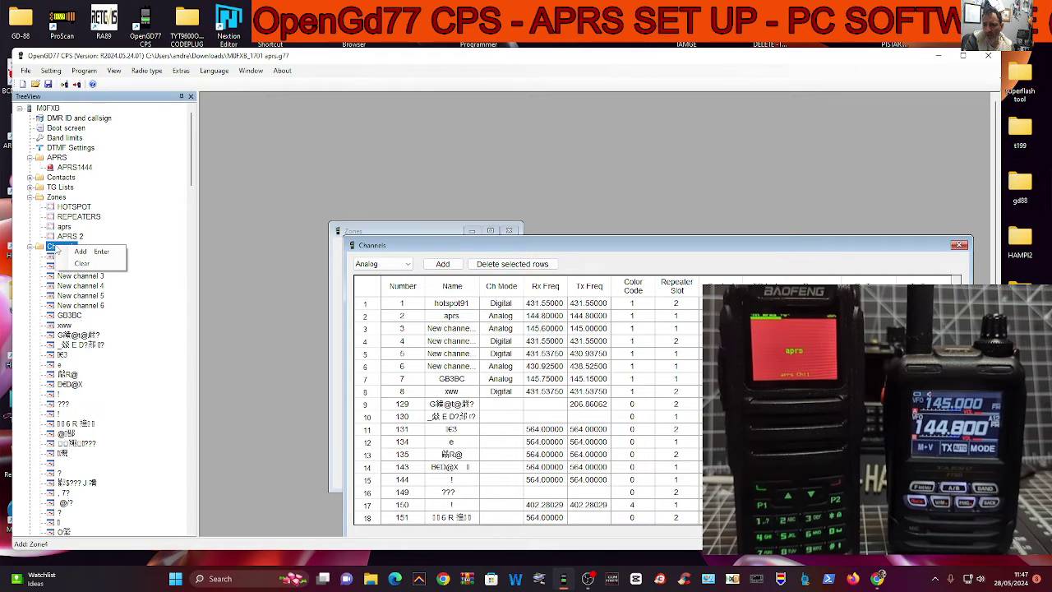
click(76, 257)
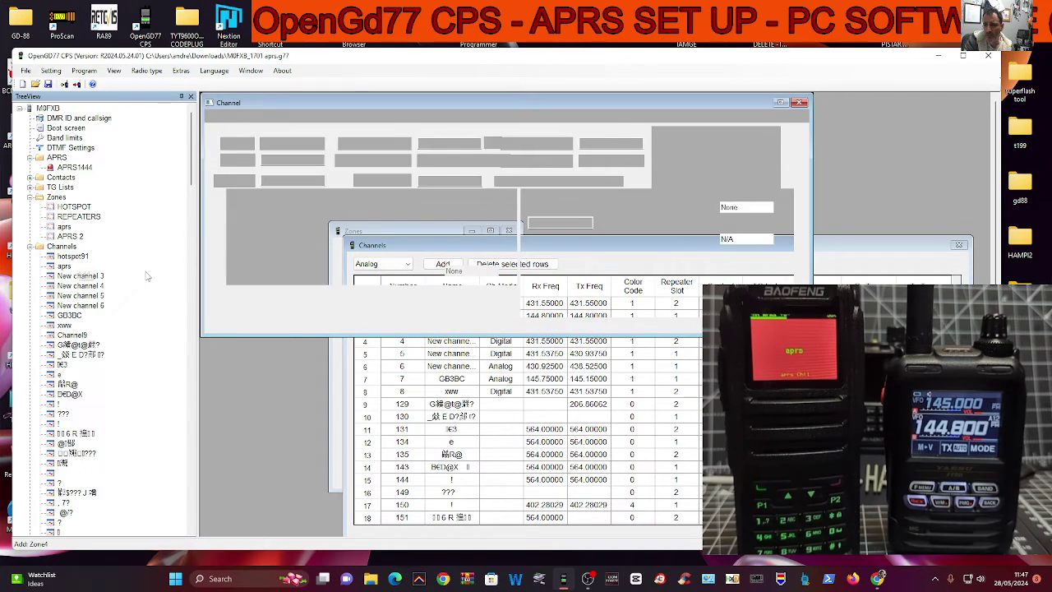
drag(222, 434, 225, 524)
scroll(85, 193, up, 10)
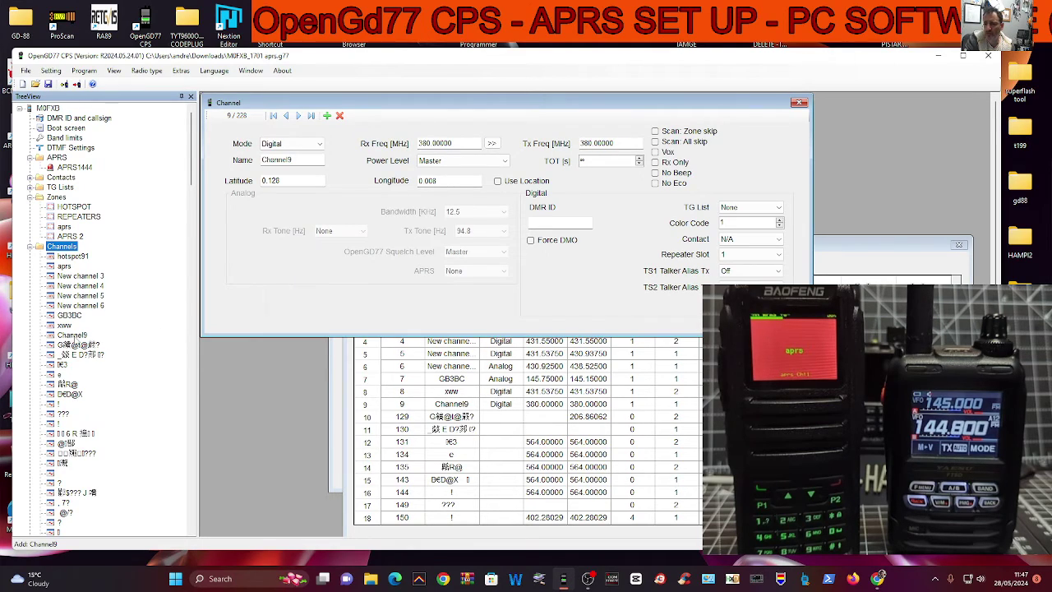
Set the new channel's mode to Analog
click(73, 336)
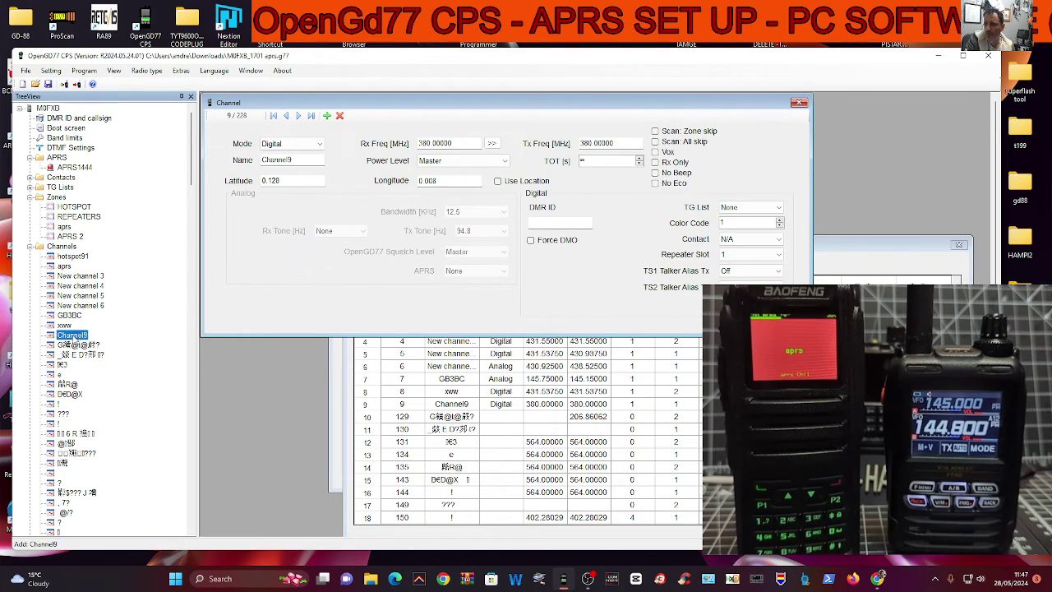
click(716, 77)
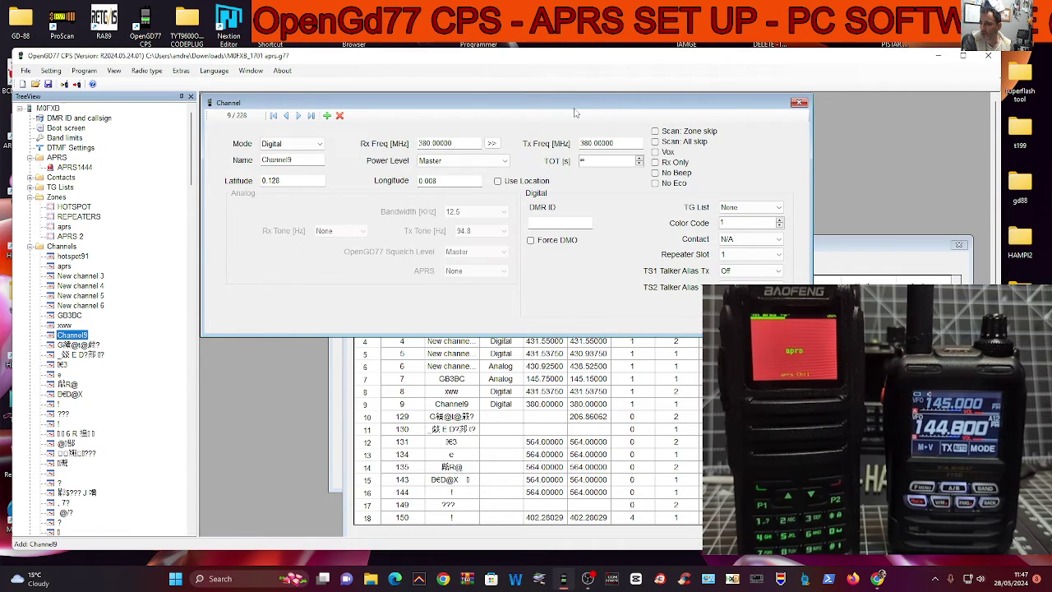
drag(485, 104, 481, 169)
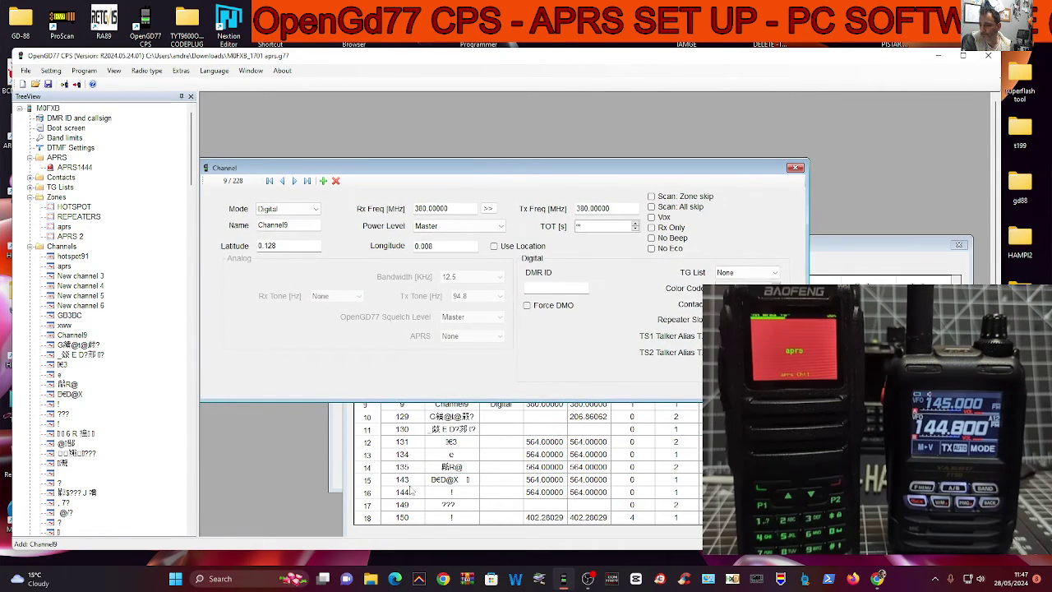
click(589, 581)
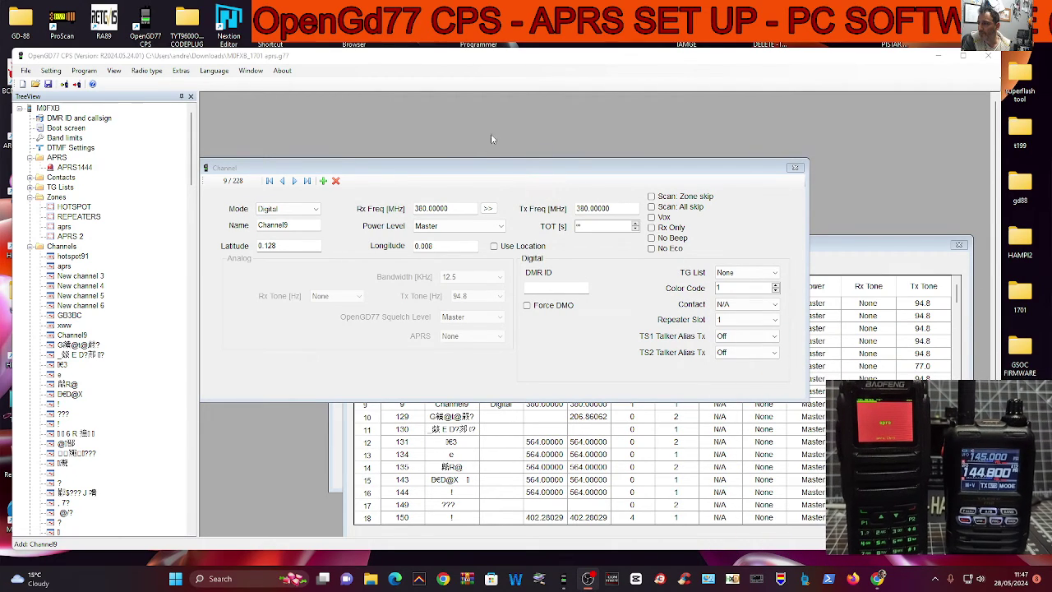
click(711, 77)
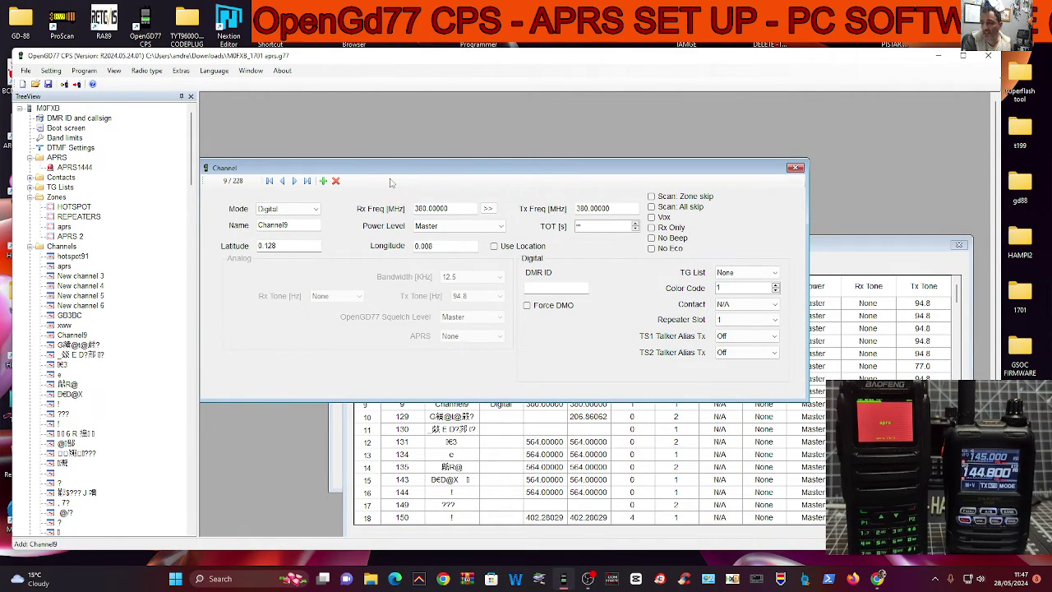
click(294, 210)
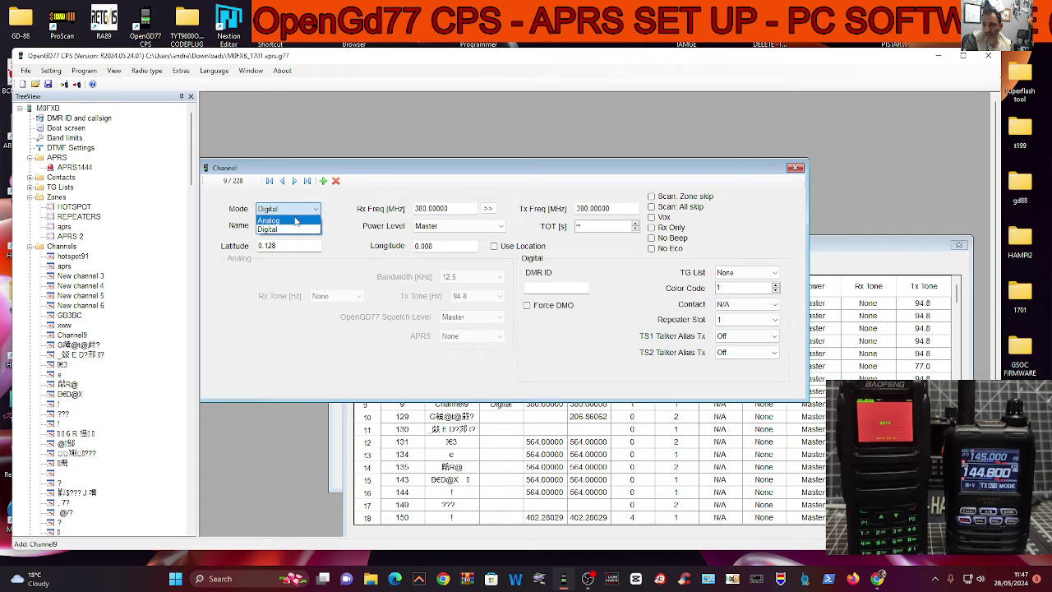
click(290, 221)
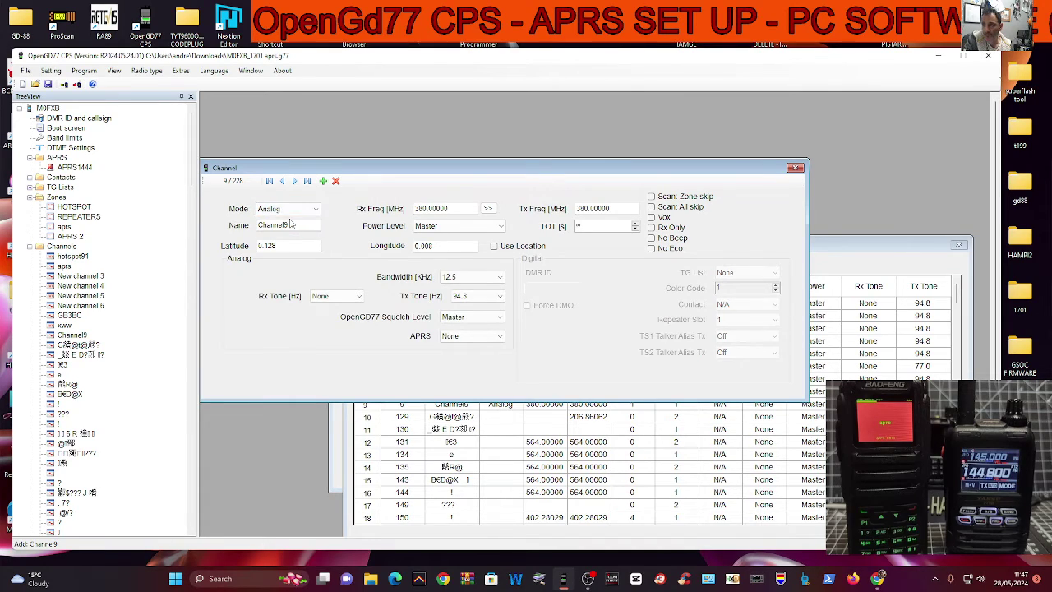
Set the channel's receive frequency to 144.800 MHz and copy it to the transmit frequency
double_click(461, 204)
text(144.800)
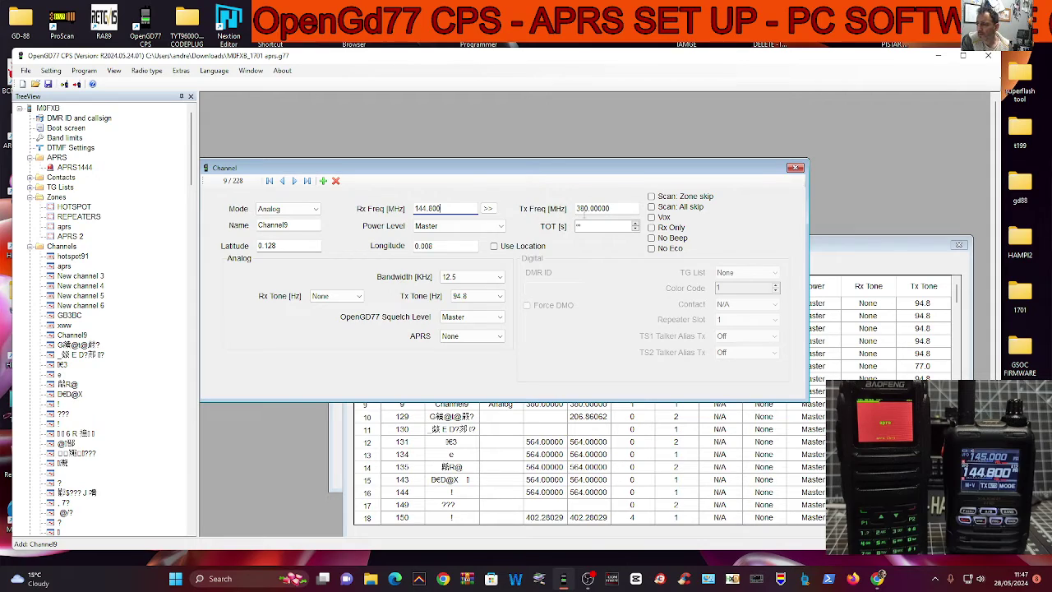
click(488, 208)
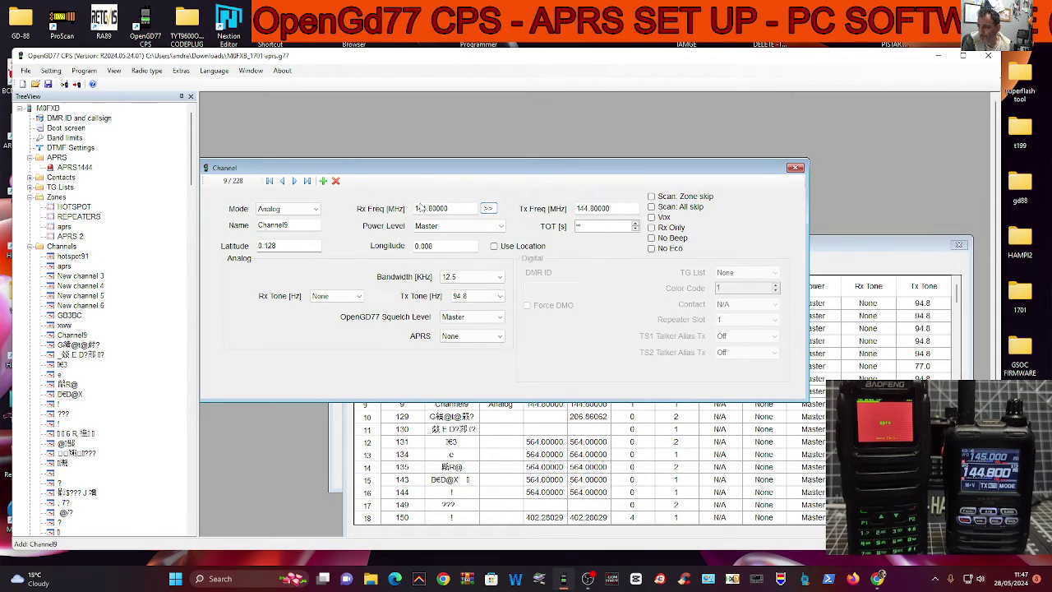
Name the channel APRS2 and assign it the APRS1444 configuration
click(298, 224)
double_click(287, 224)
text(APRS2)
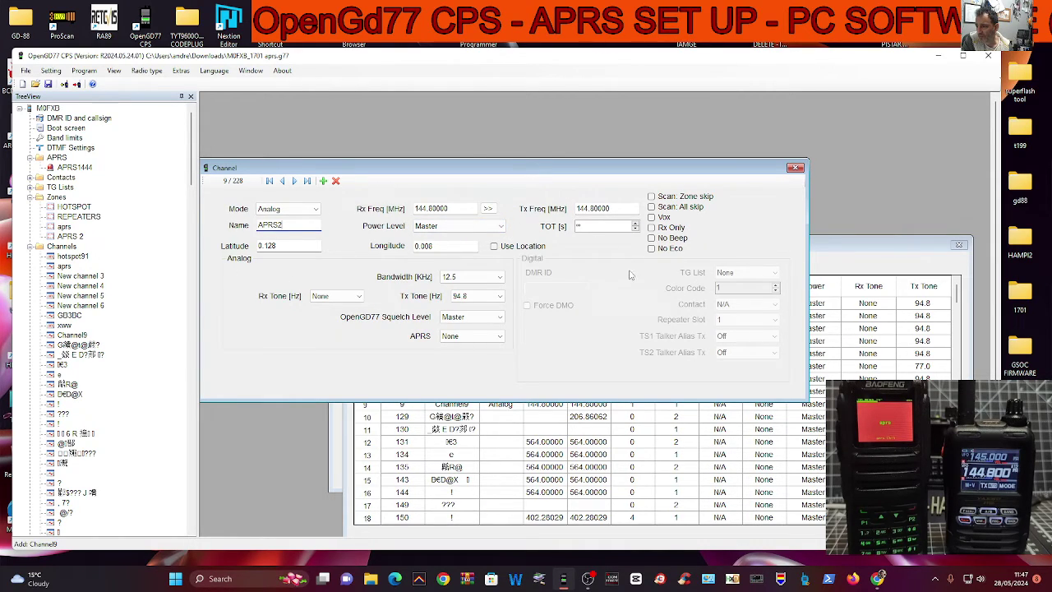
click(500, 337)
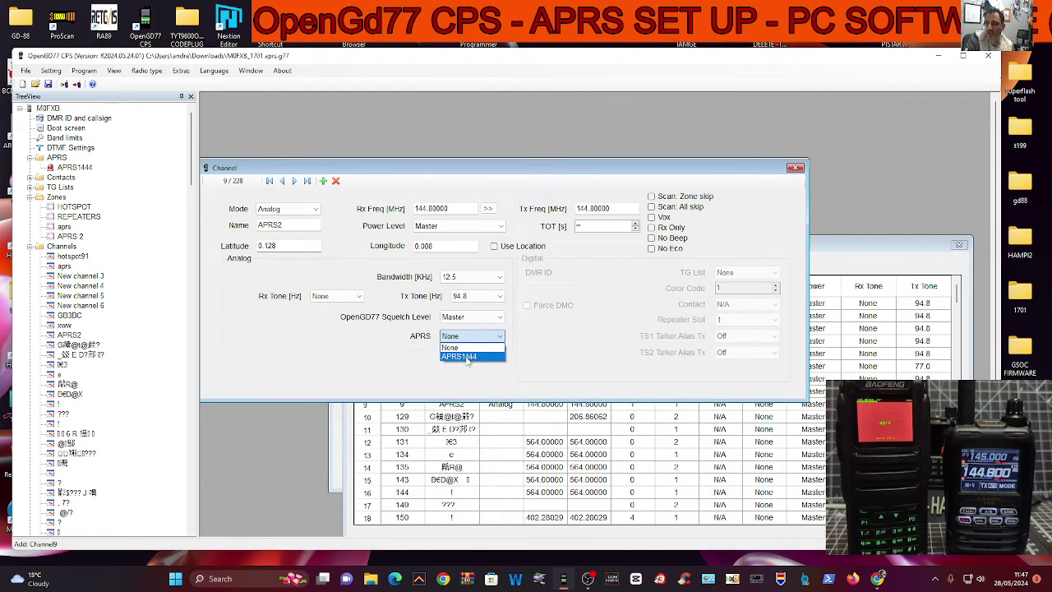
click(467, 360)
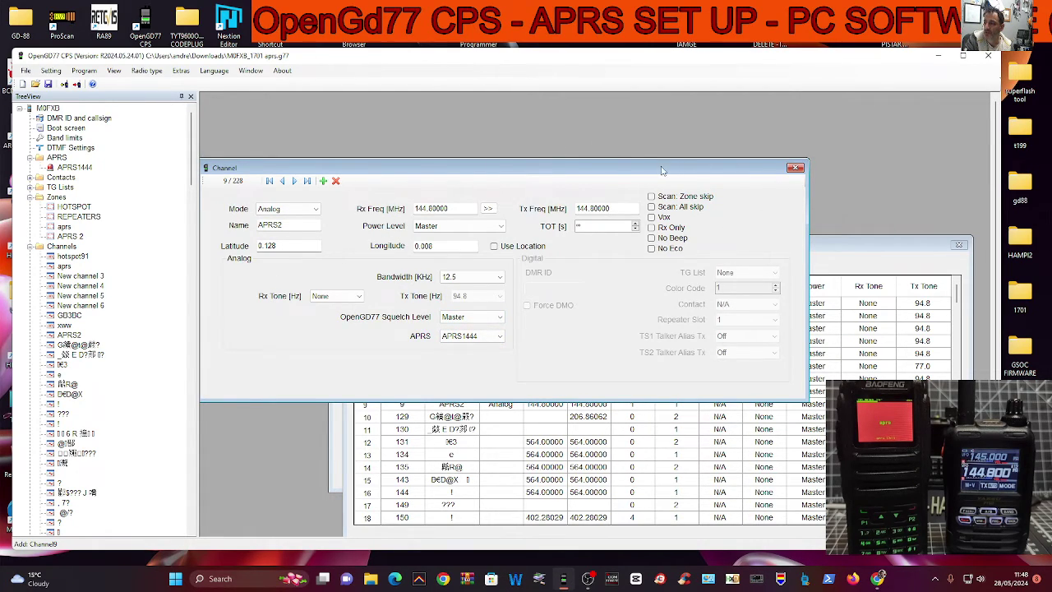
Close the channel editor, the channel list and the Zones window
drag(663, 170, 687, 165)
click(820, 162)
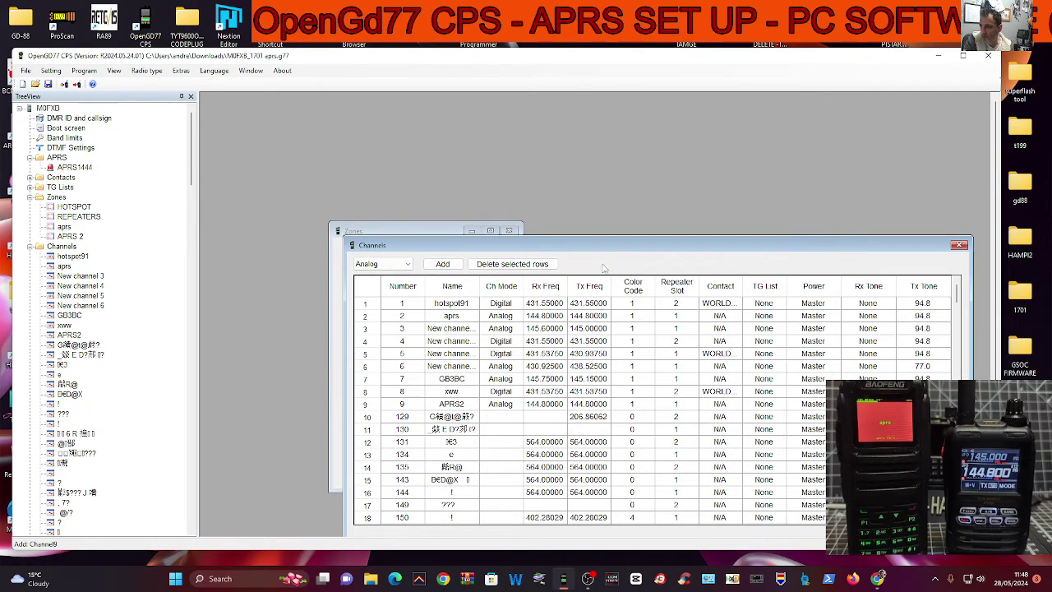
click(958, 245)
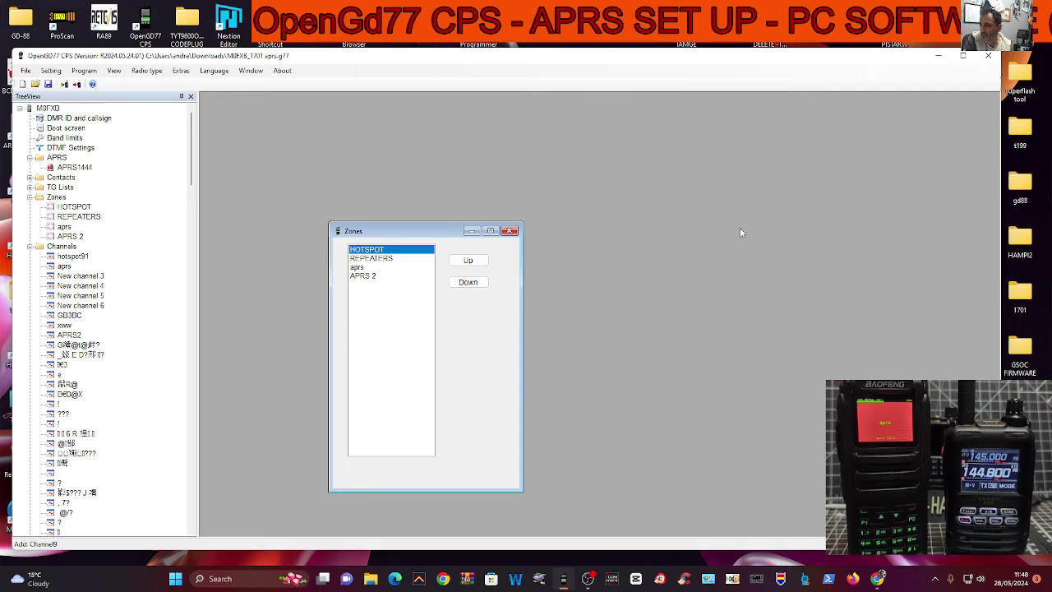
click(511, 231)
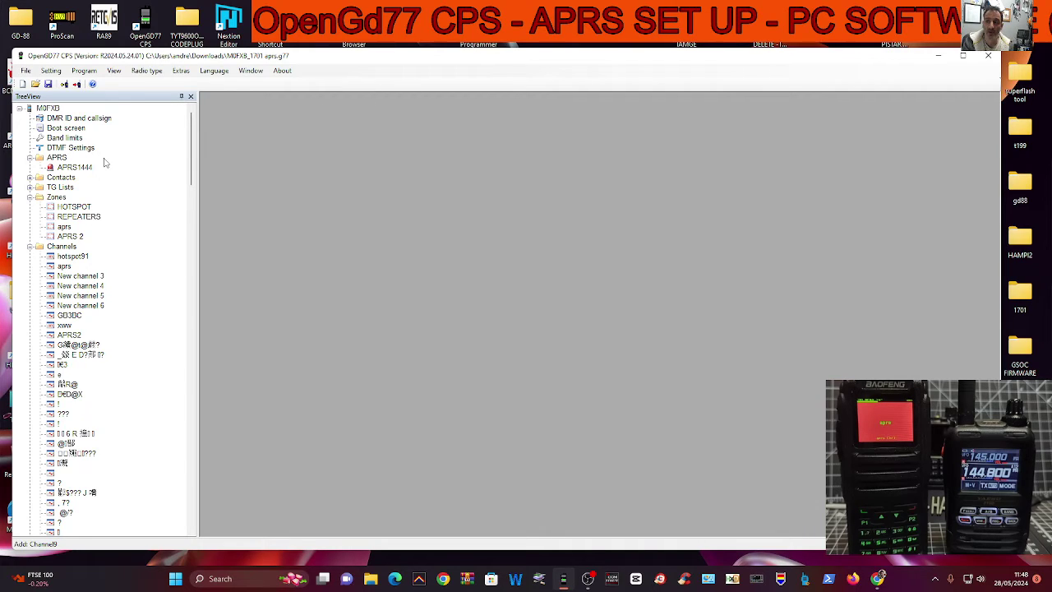
Add a second APRS configuration and set its comment to HELLO 2
drag(7, 162, 0, 162)
double_click(51, 157)
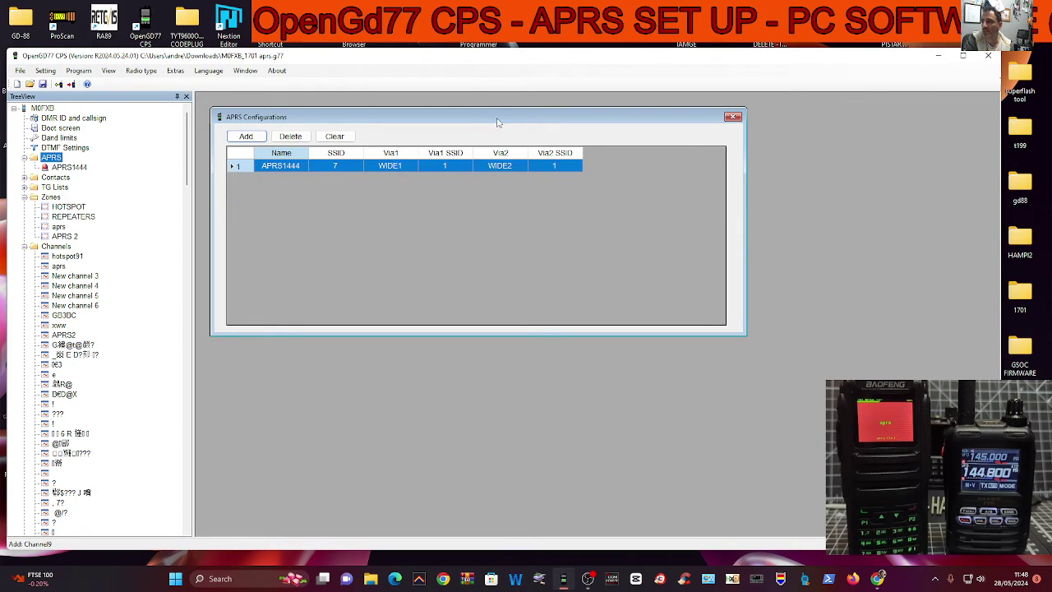
drag(497, 117, 502, 156)
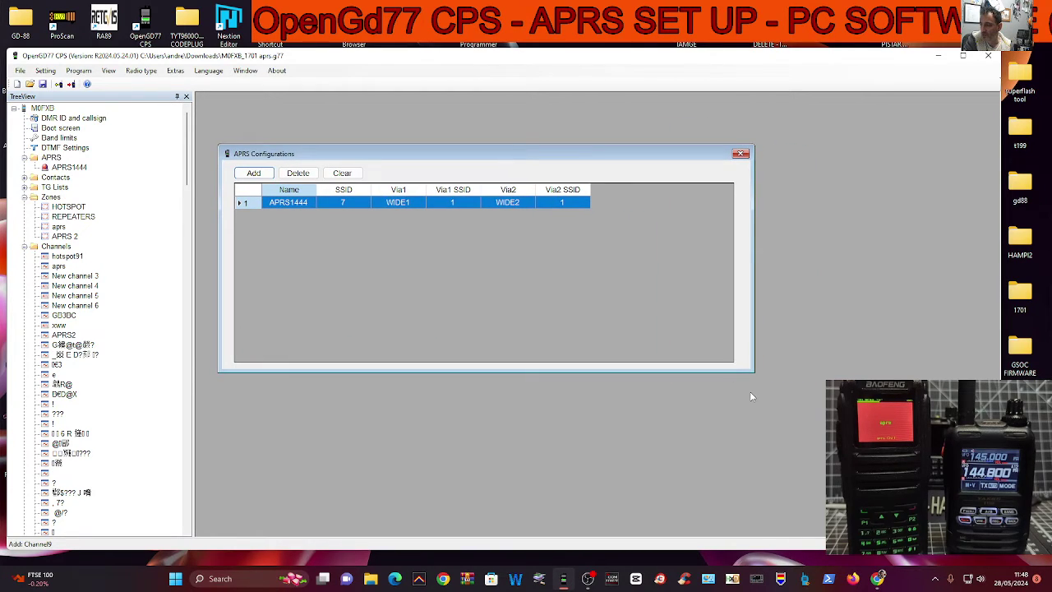
click(587, 578)
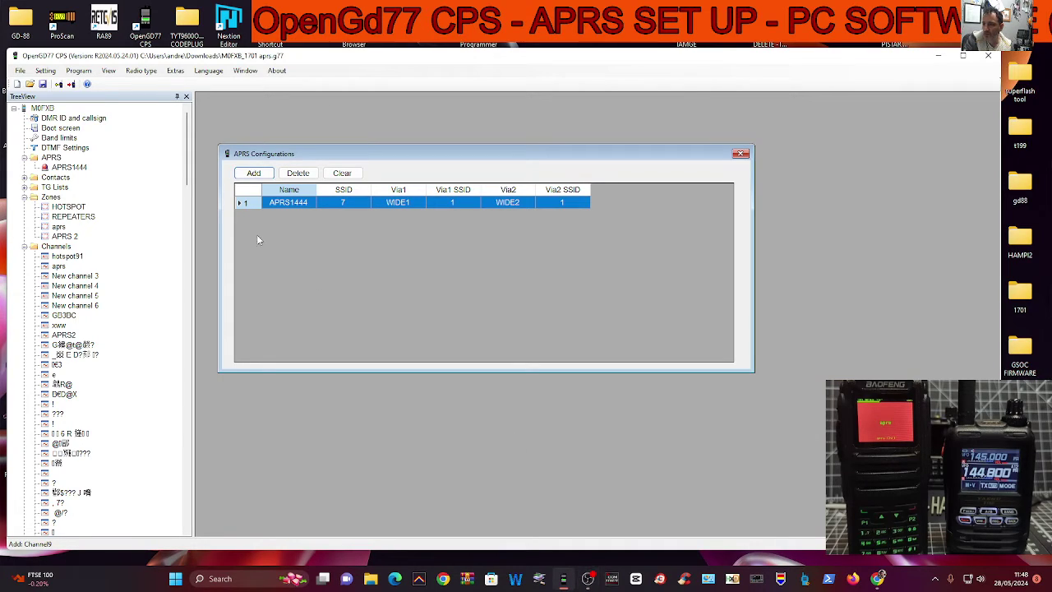
click(254, 172)
drag(354, 134, 385, 147)
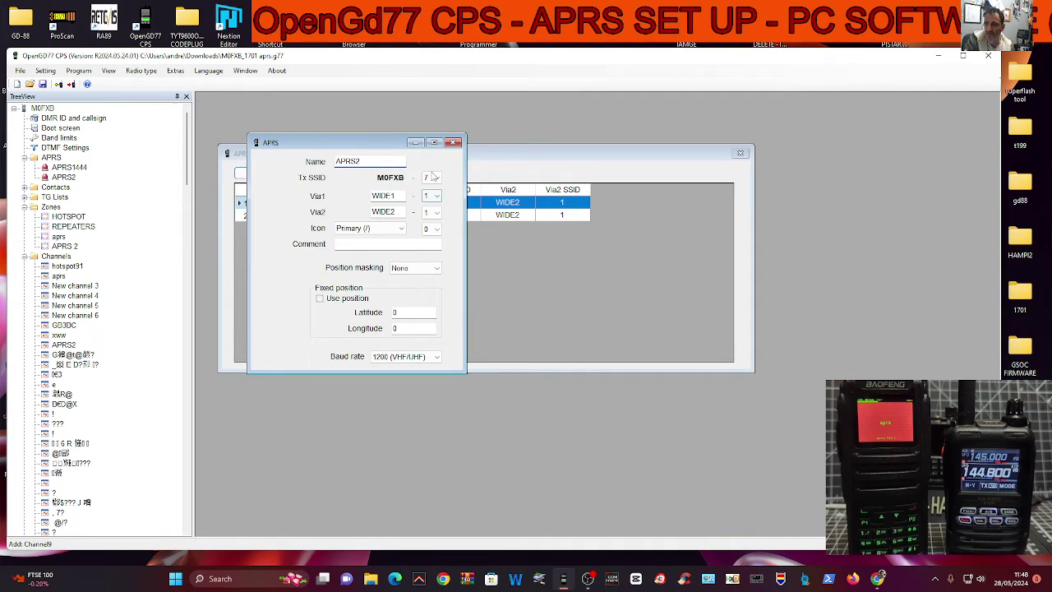
click(359, 243)
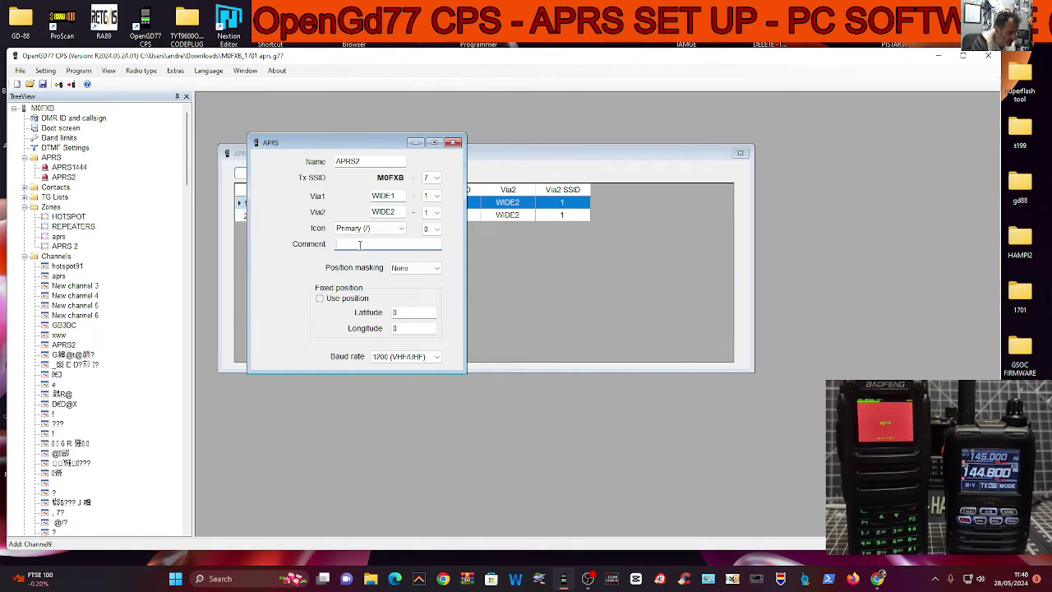
text(HELLO 2)
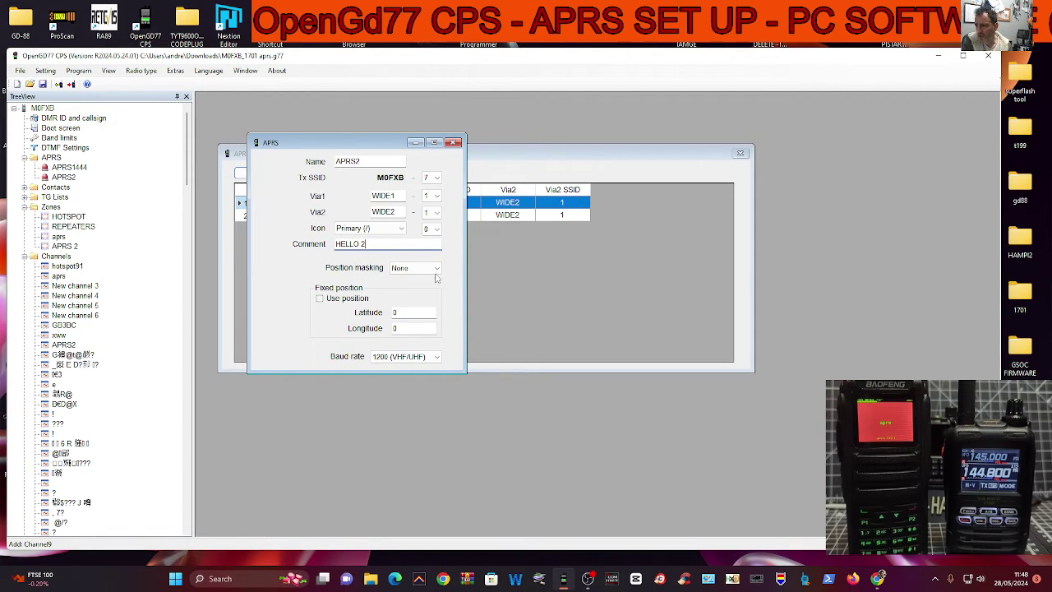
Switch to Chrome, copy the latitude from the LatLong.net coordinate finder, and return to OpenGD77 CPS
click(405, 312)
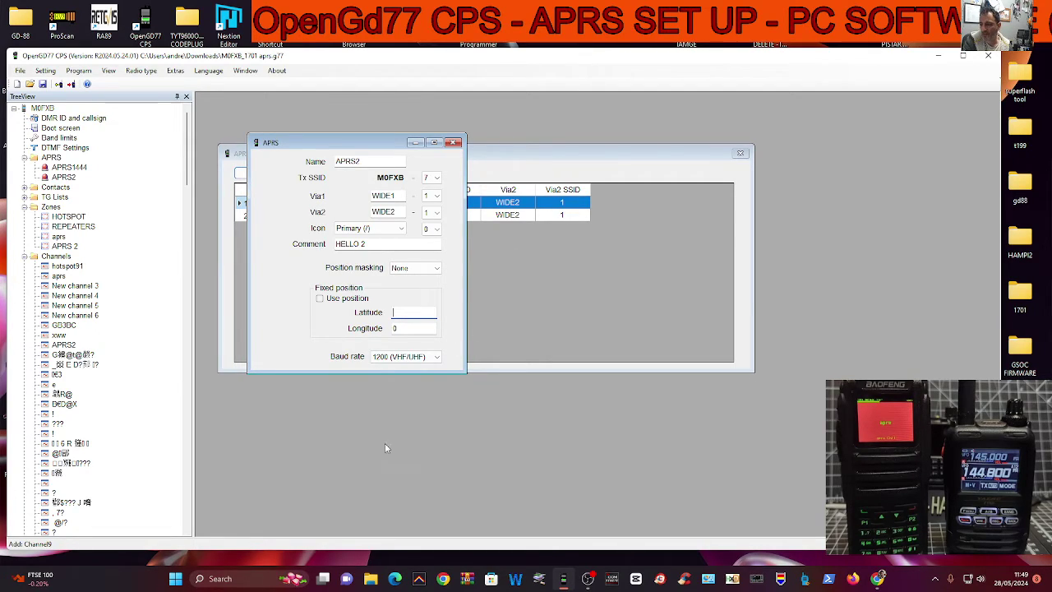
click(443, 578)
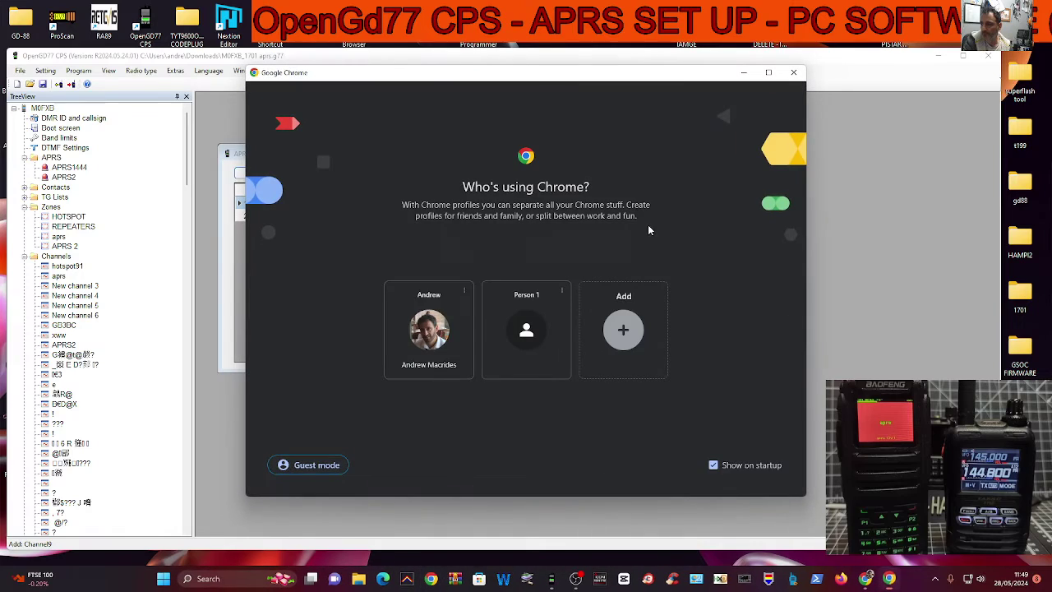
click(576, 582)
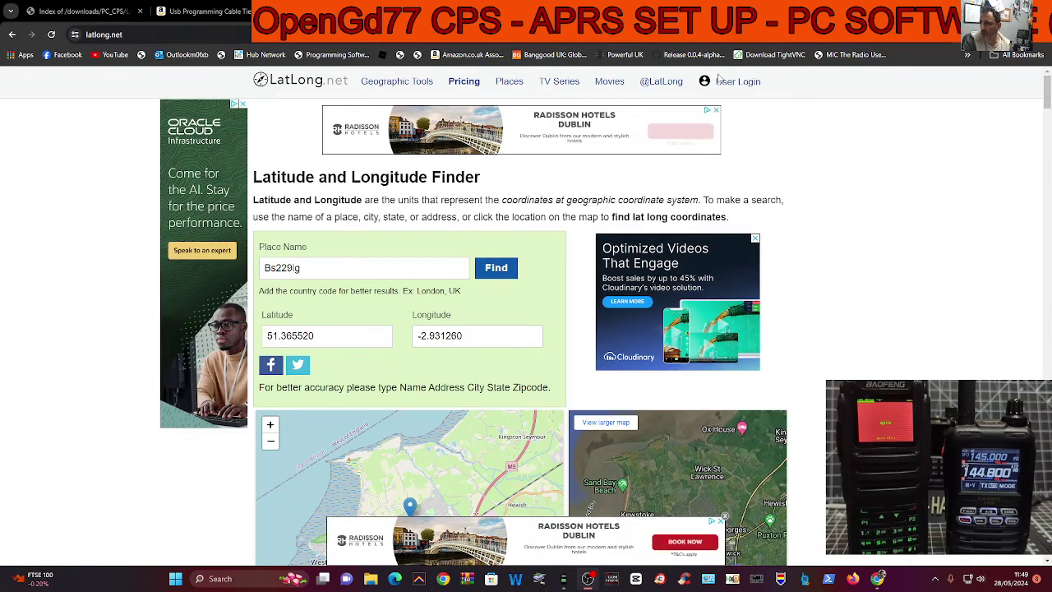
click(337, 335)
double_click(313, 337)
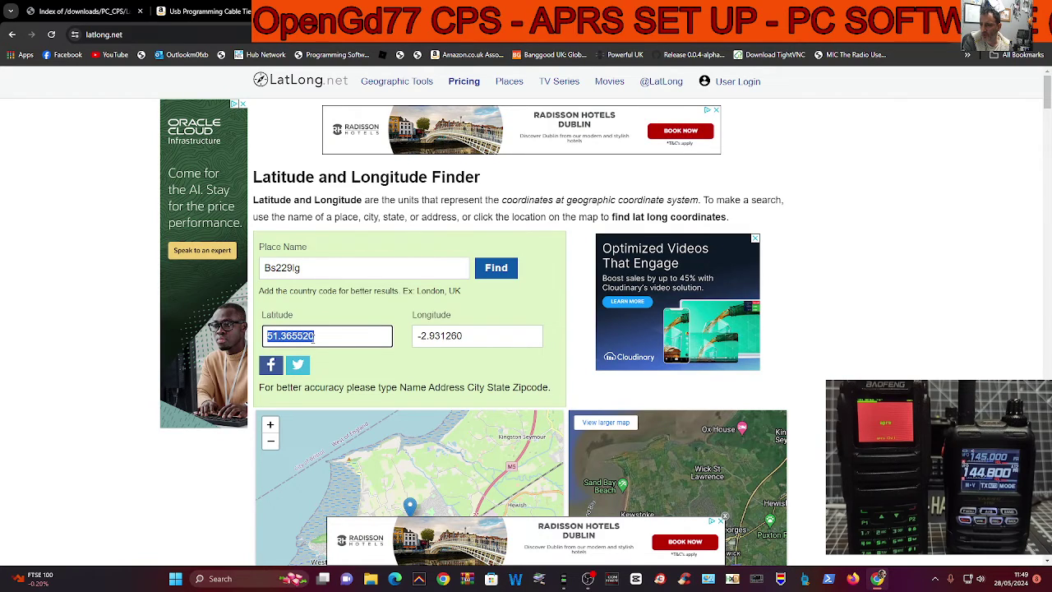
right_click(312, 339)
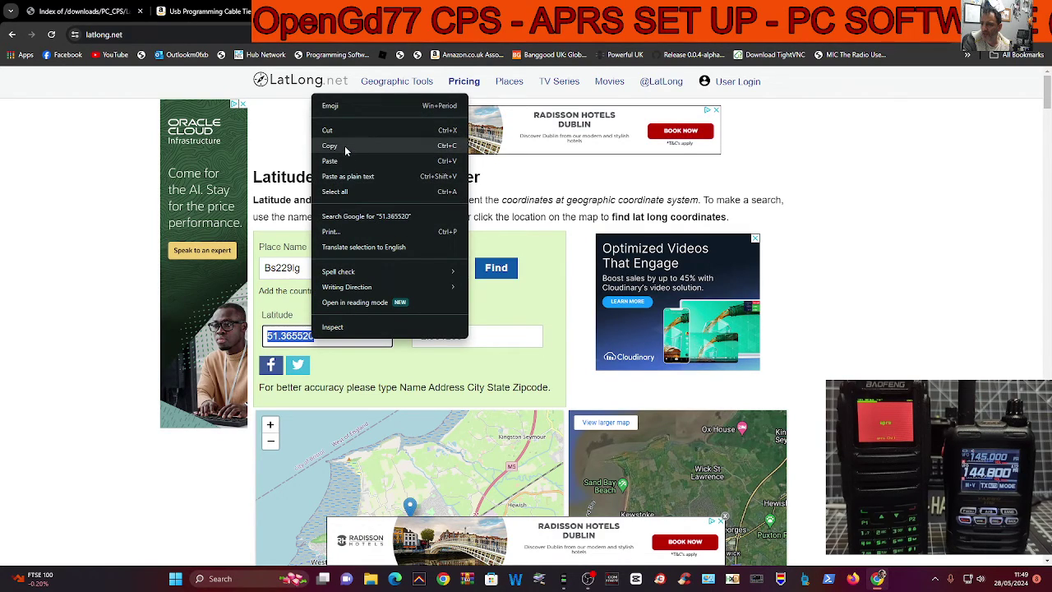
click(344, 145)
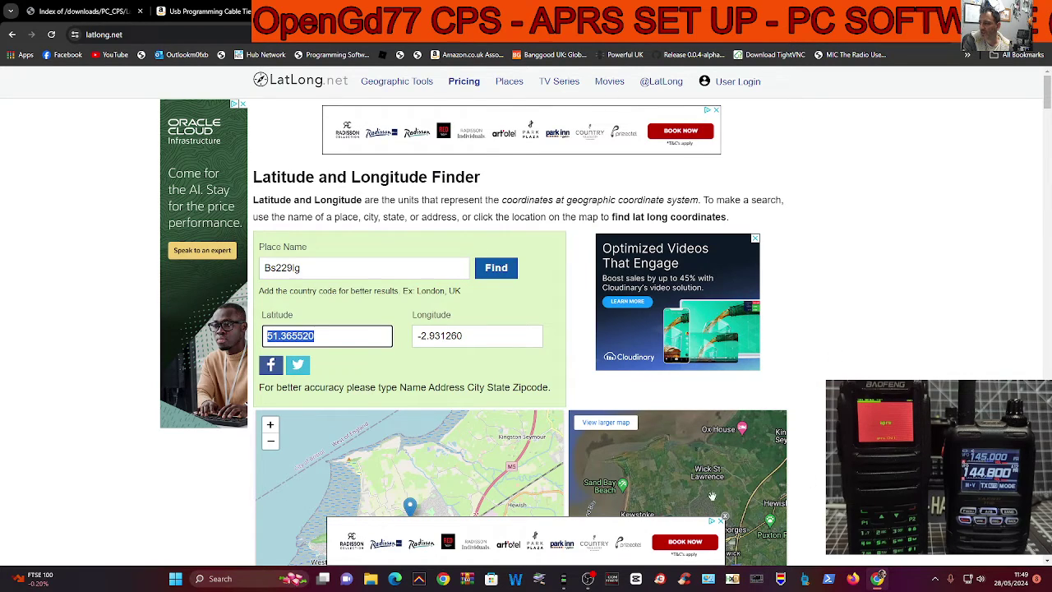
click(768, 426)
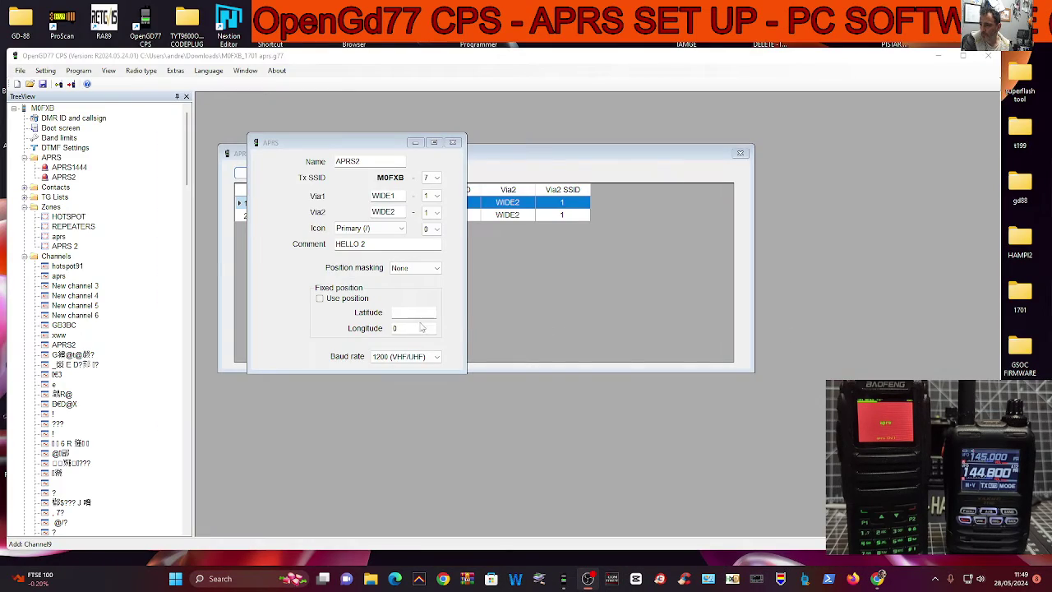
Give the APRS2 configuration a fixed position of latitude 51.396 and longitude -2.9, enable its use, and close the configuration
click(400, 313)
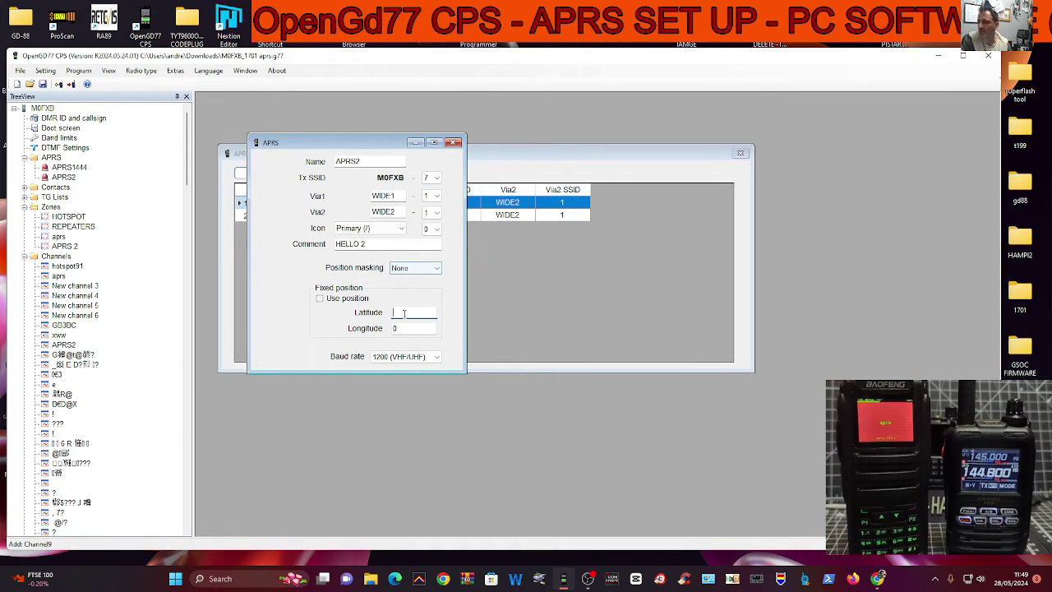
text(51.3)
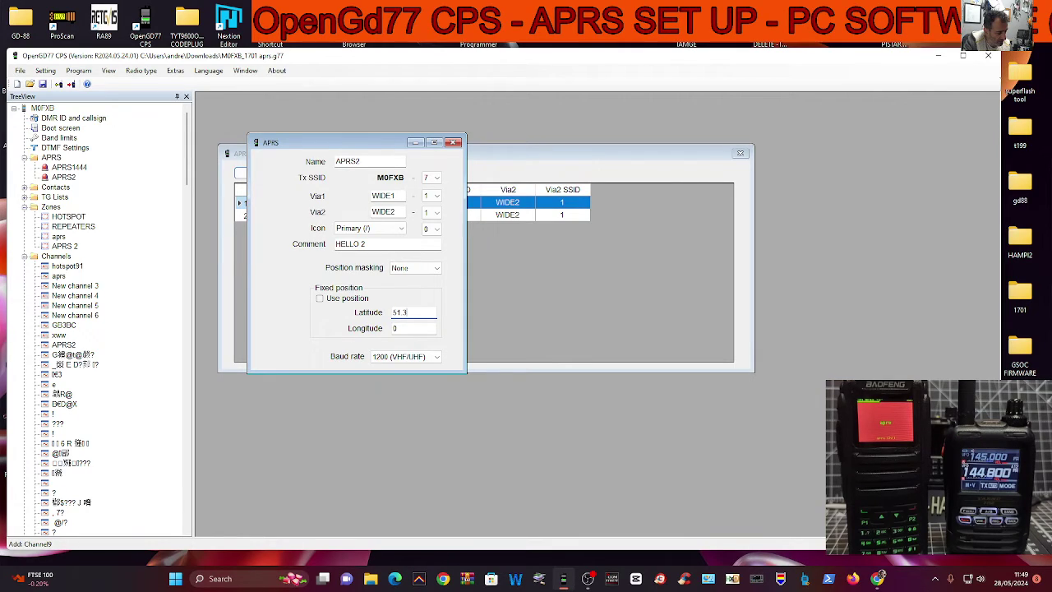
text(9)
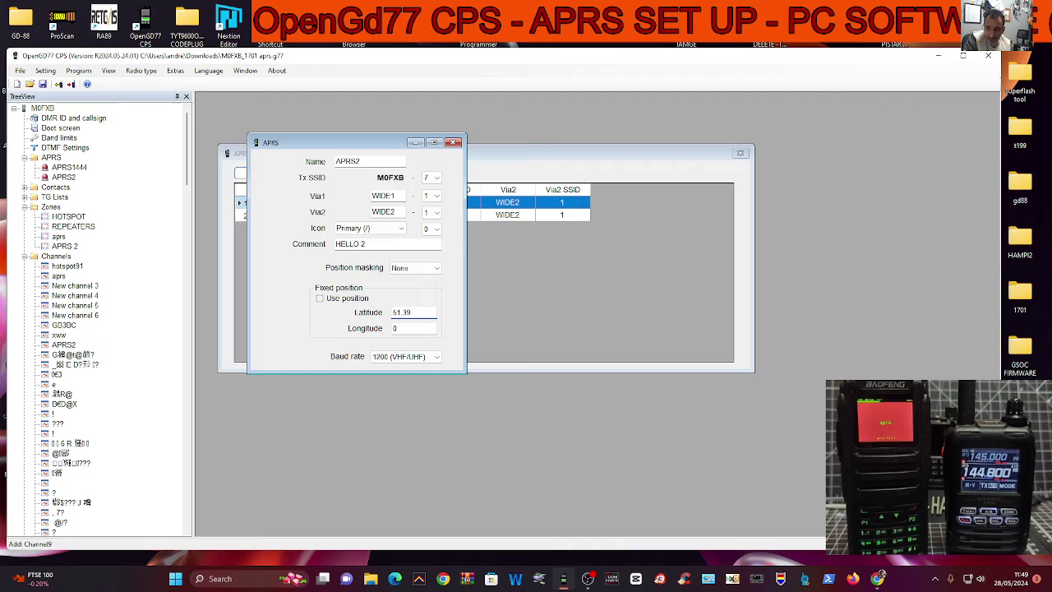
text(6)
key(Tab)
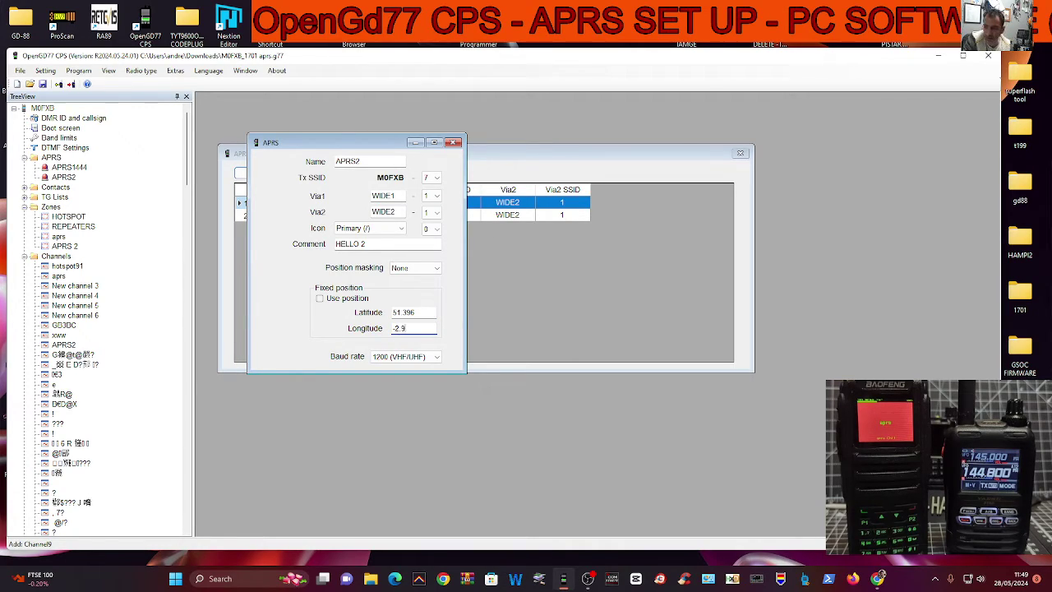
click(436, 357)
click(436, 358)
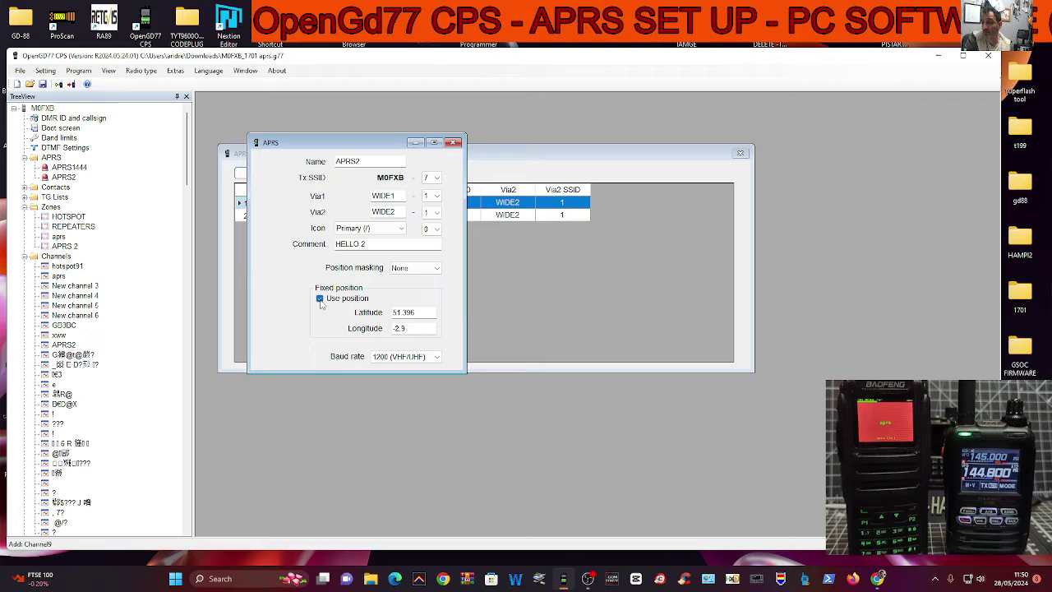
click(453, 143)
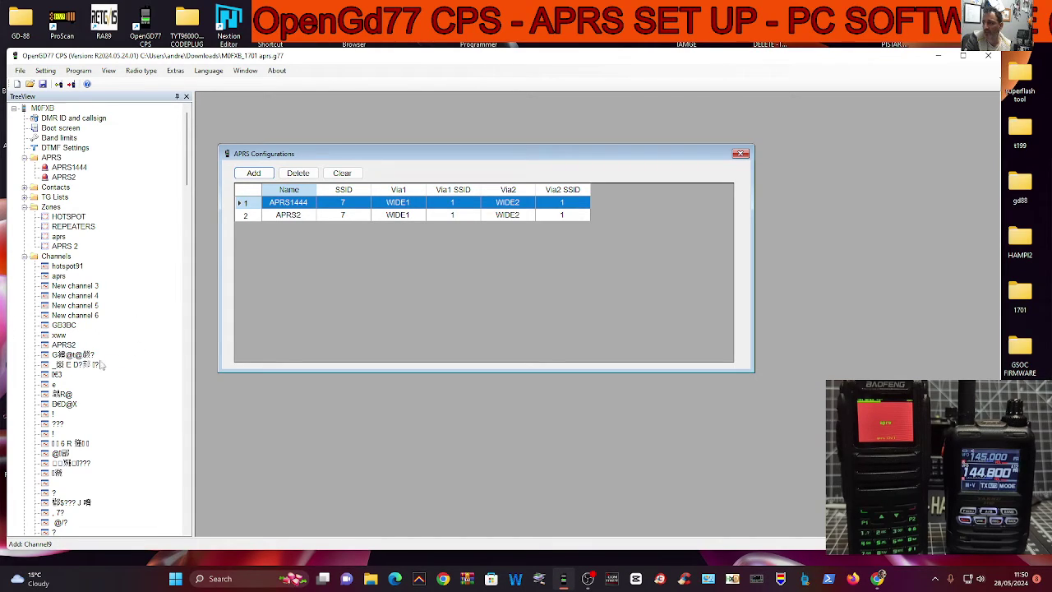
Assign the APRS2 configuration to the APRS2 channel and close the channel editor
double_click(63, 345)
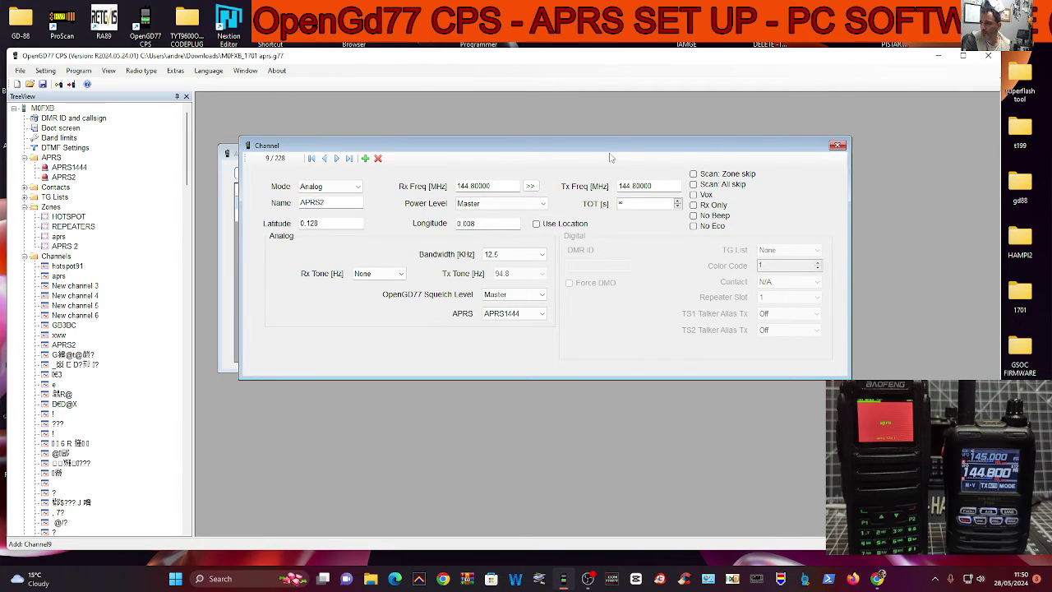
drag(610, 156, 601, 143)
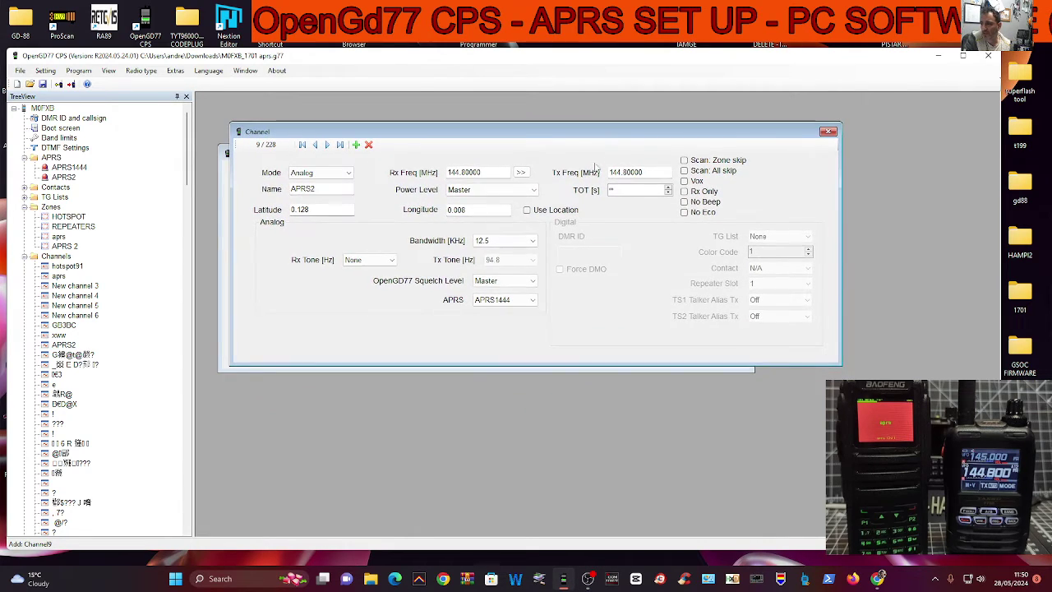
click(535, 301)
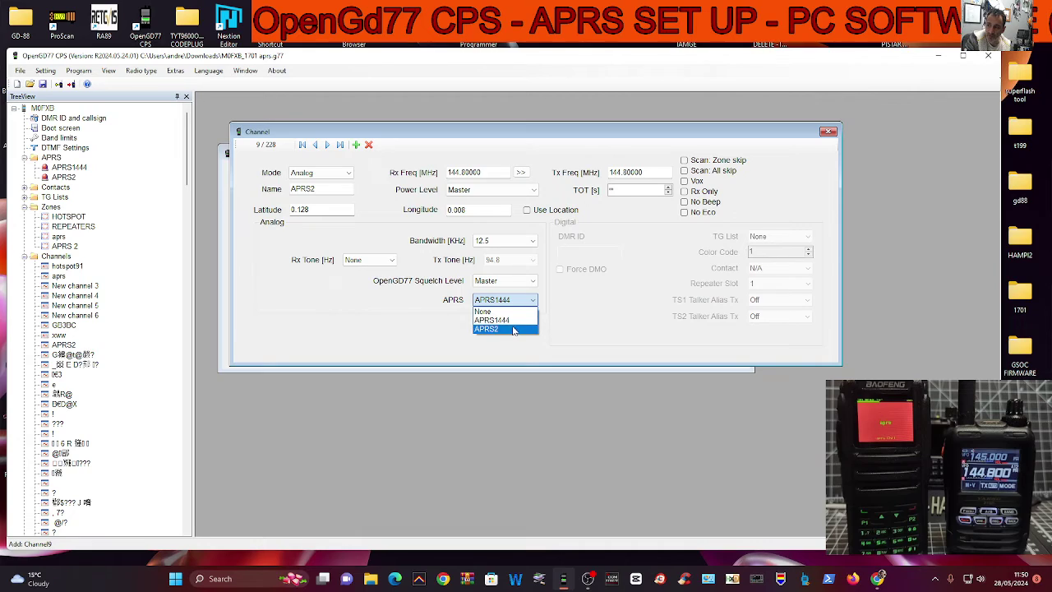
click(514, 330)
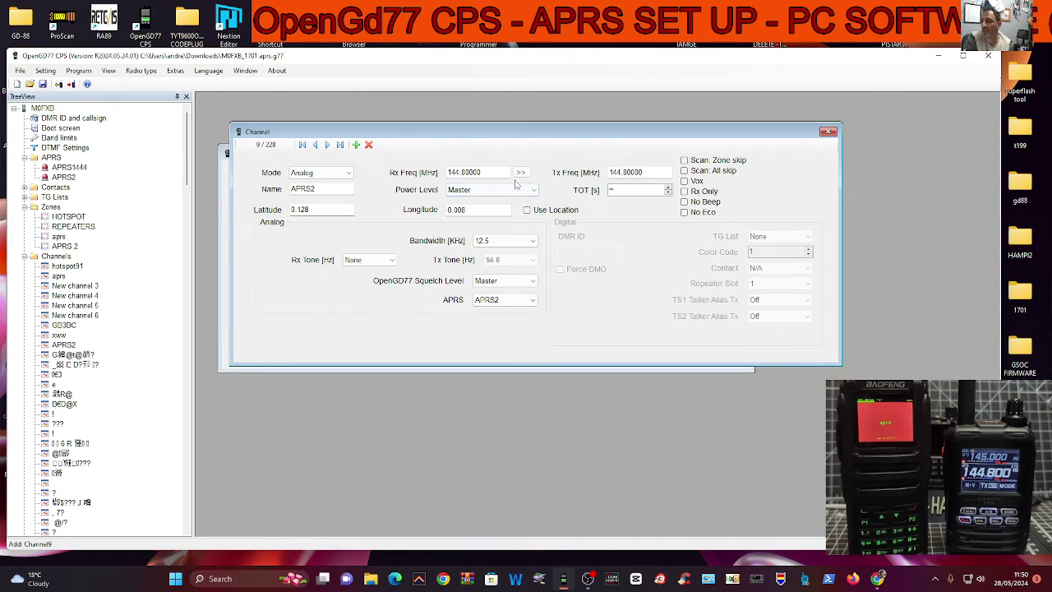
click(829, 133)
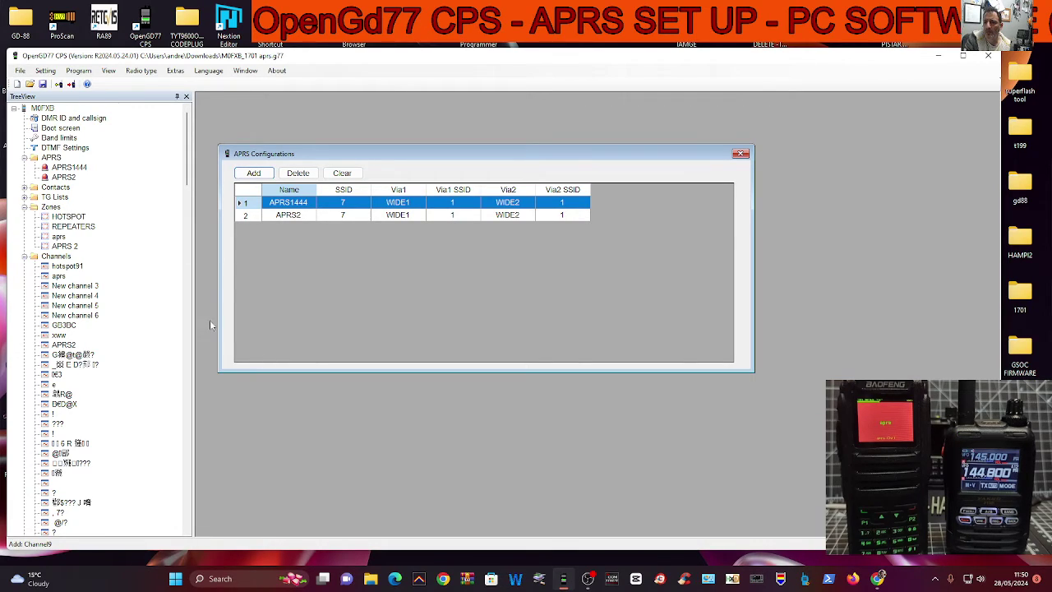
Add the APRS2 and aprs channels to the APRS 2 zone and close the zone editor
double_click(62, 247)
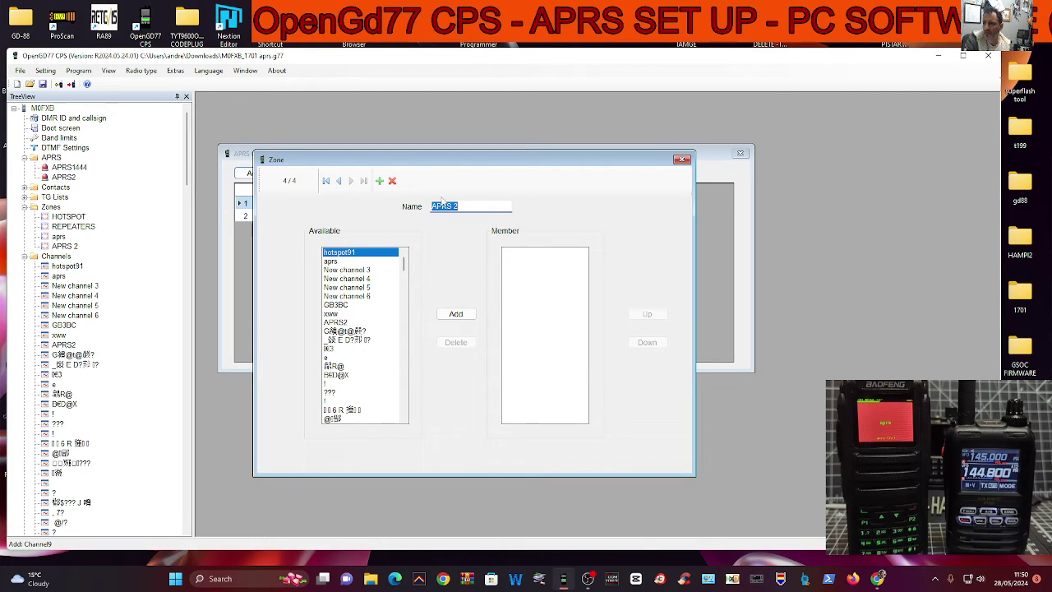
drag(469, 162, 440, 151)
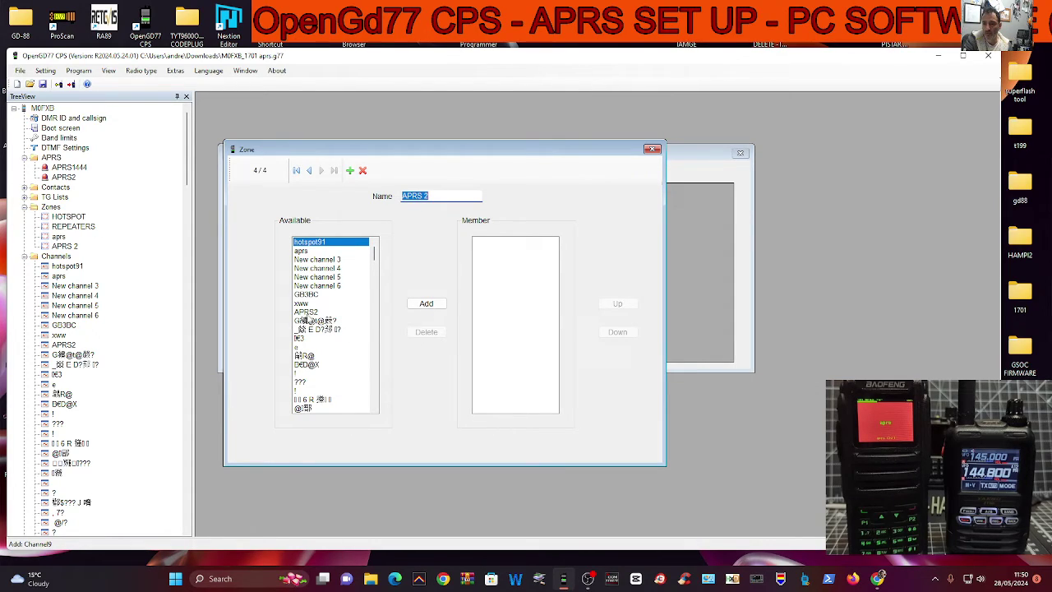
click(307, 313)
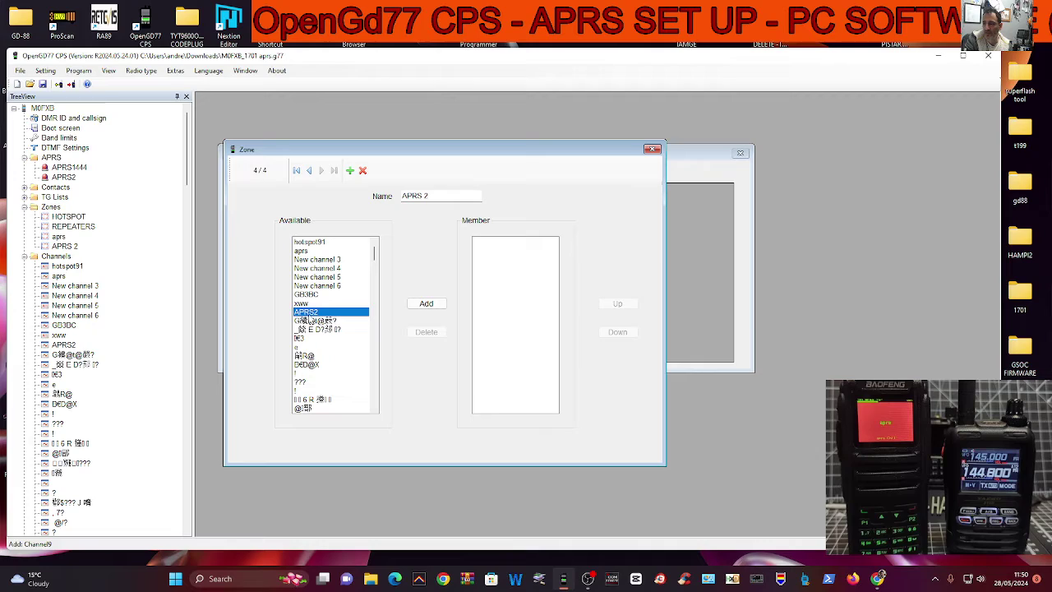
click(427, 306)
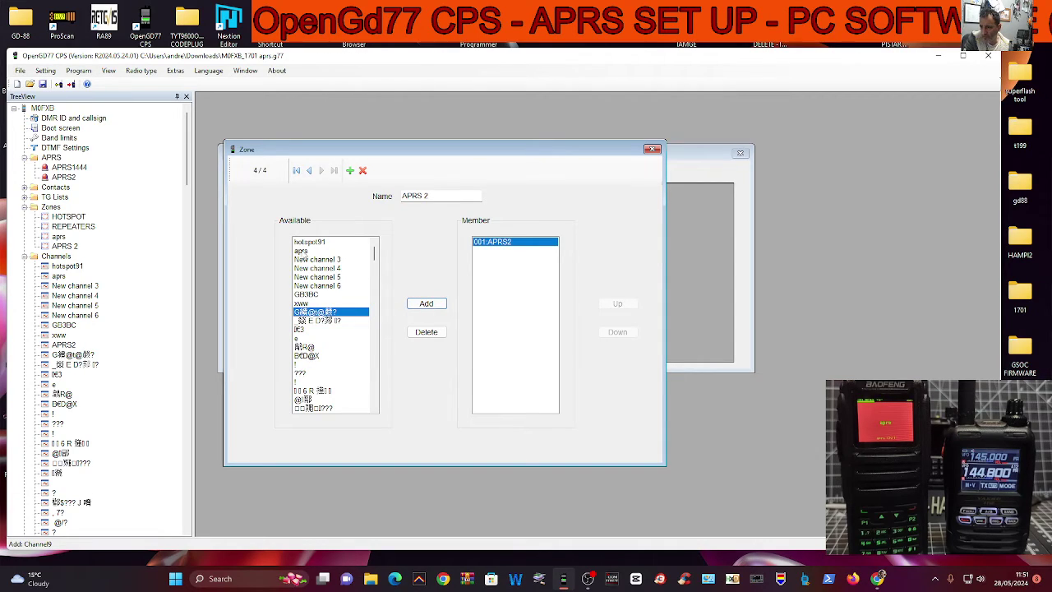
click(301, 252)
click(428, 305)
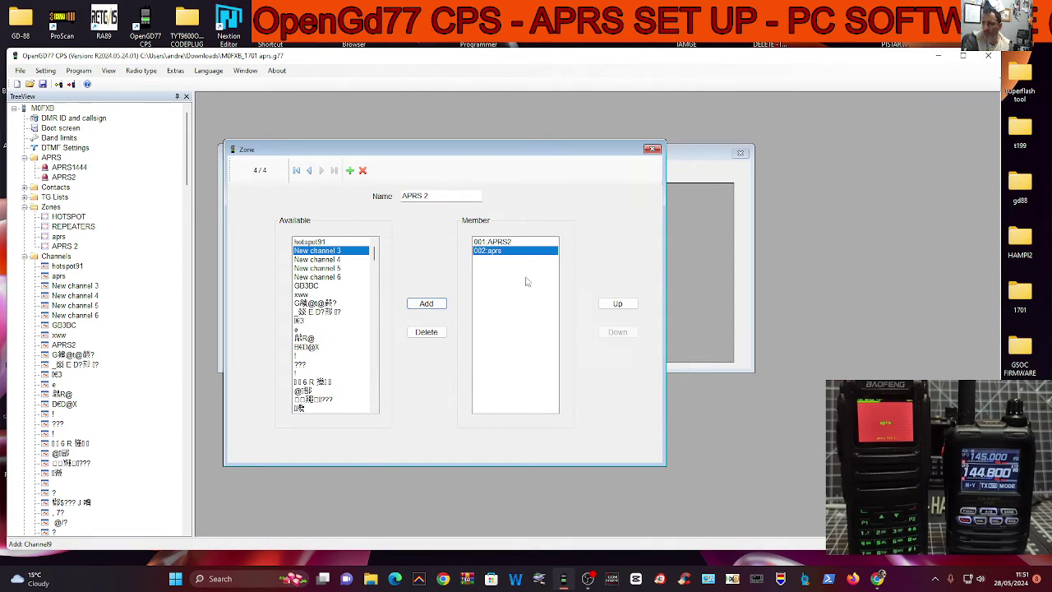
click(652, 149)
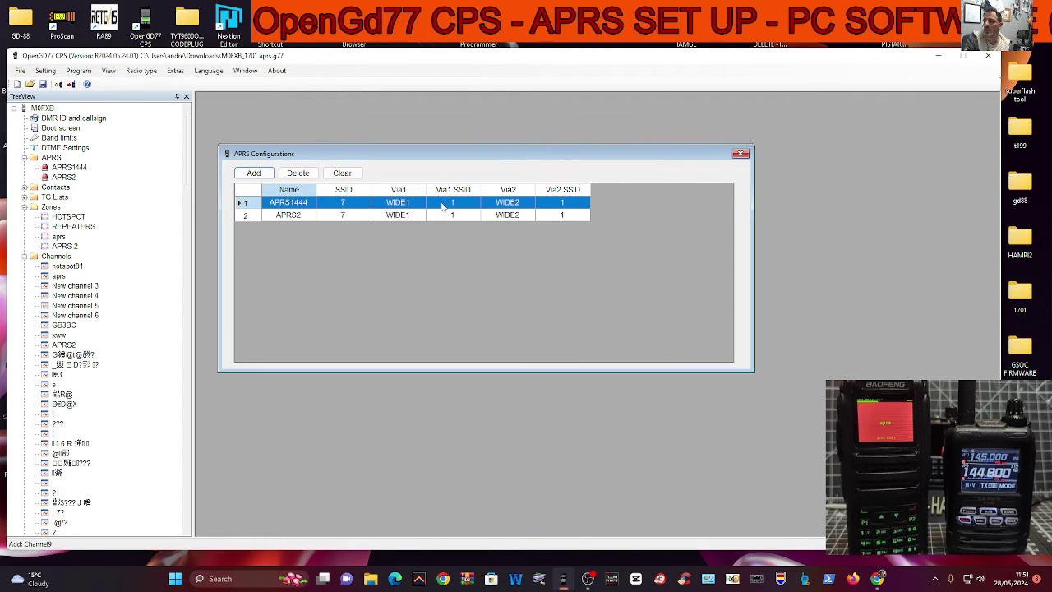
Try to write the codeplug to the radio, dismissing the com port selection and the OpenGD77 Support window
click(82, 72)
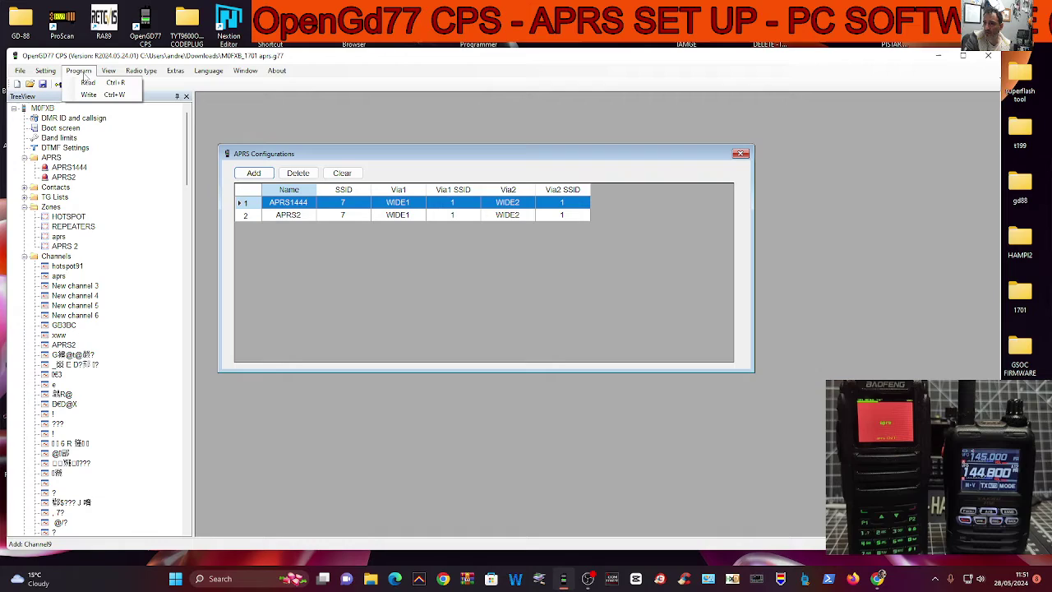
click(85, 97)
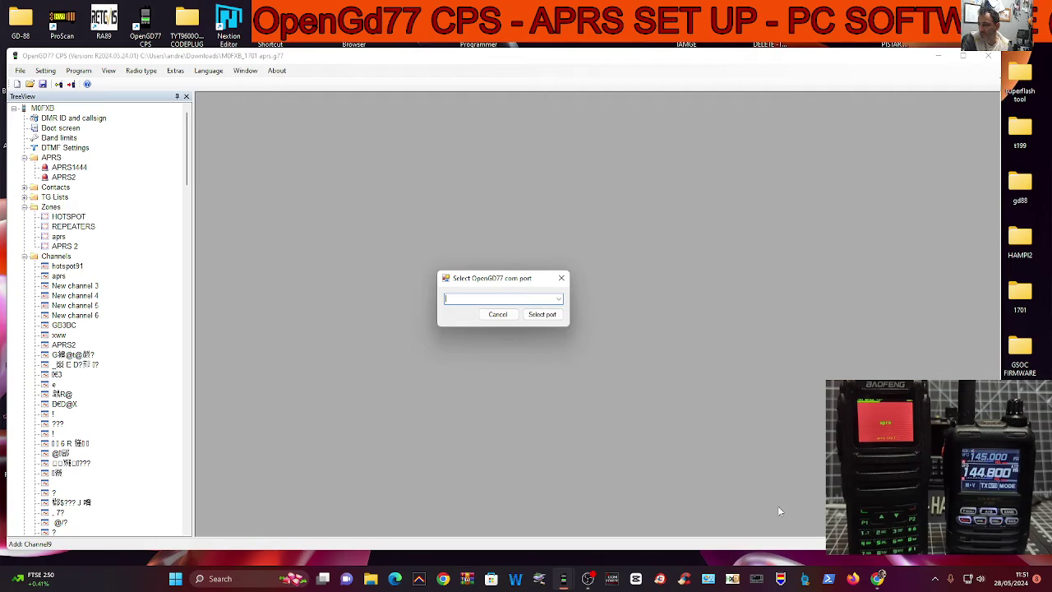
click(588, 579)
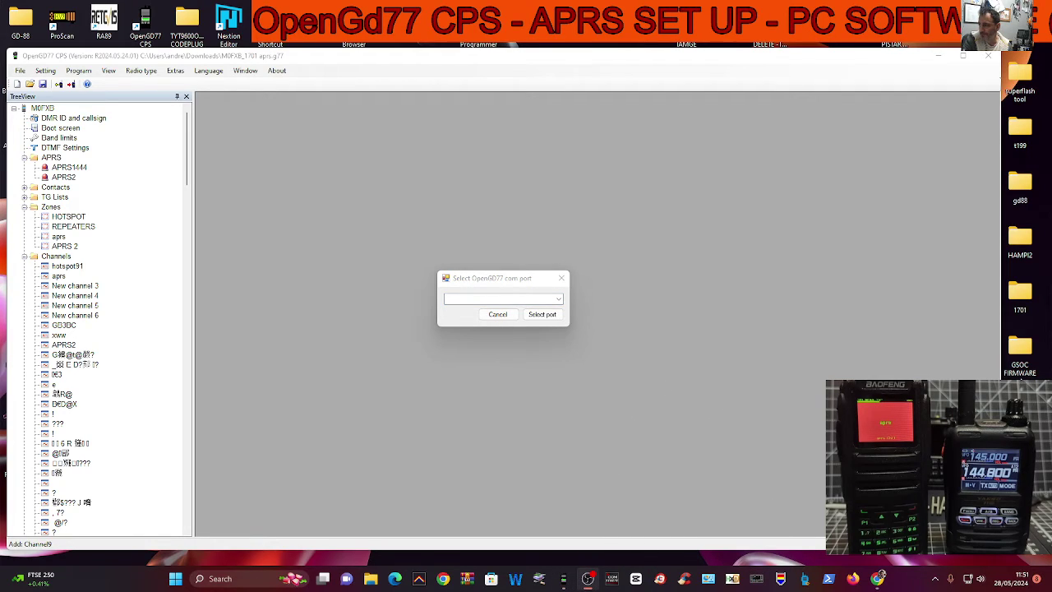
click(542, 143)
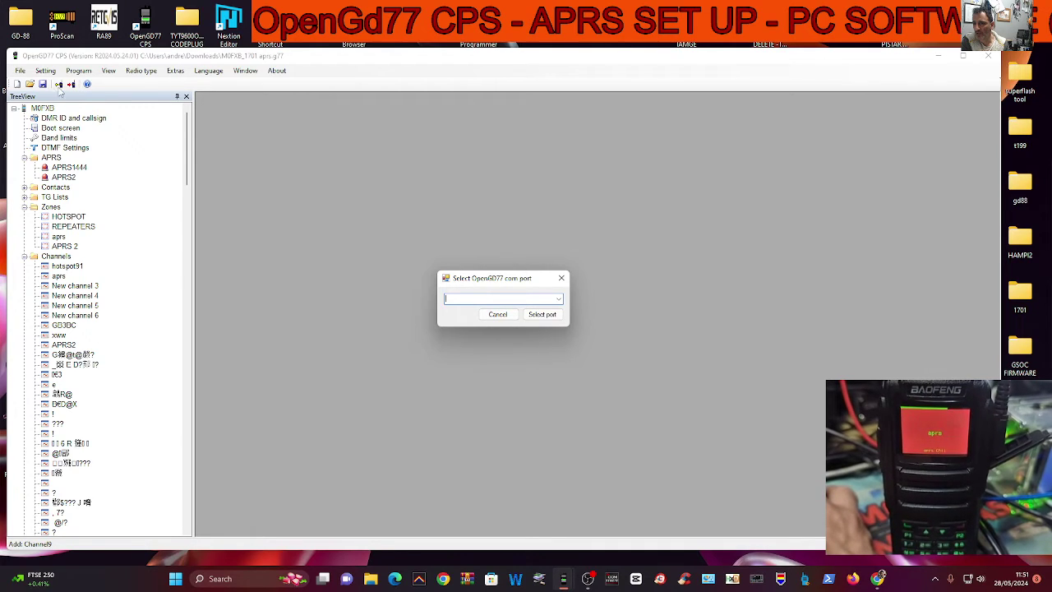
click(562, 278)
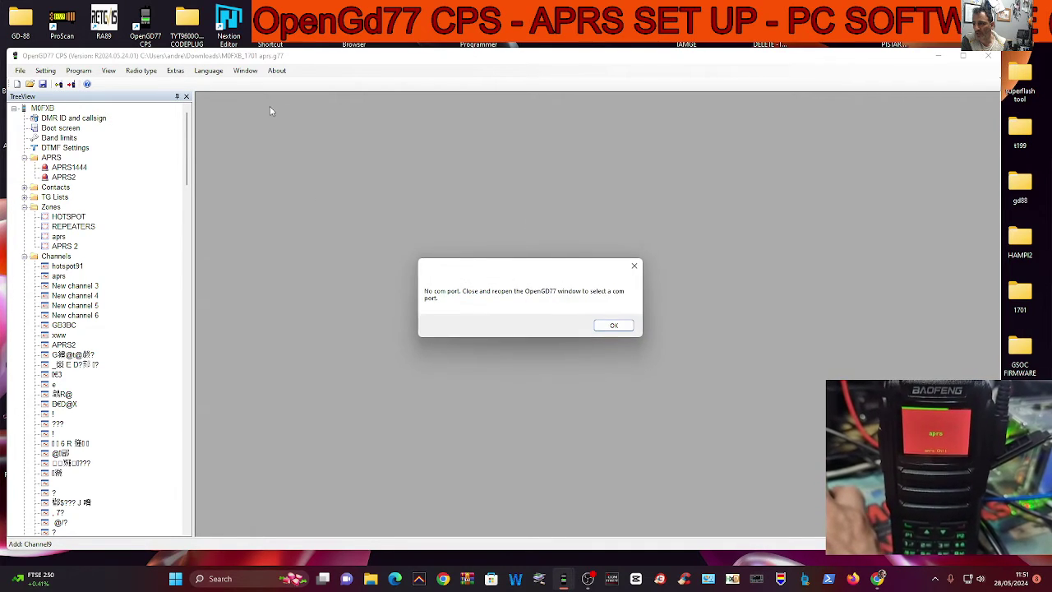
click(602, 324)
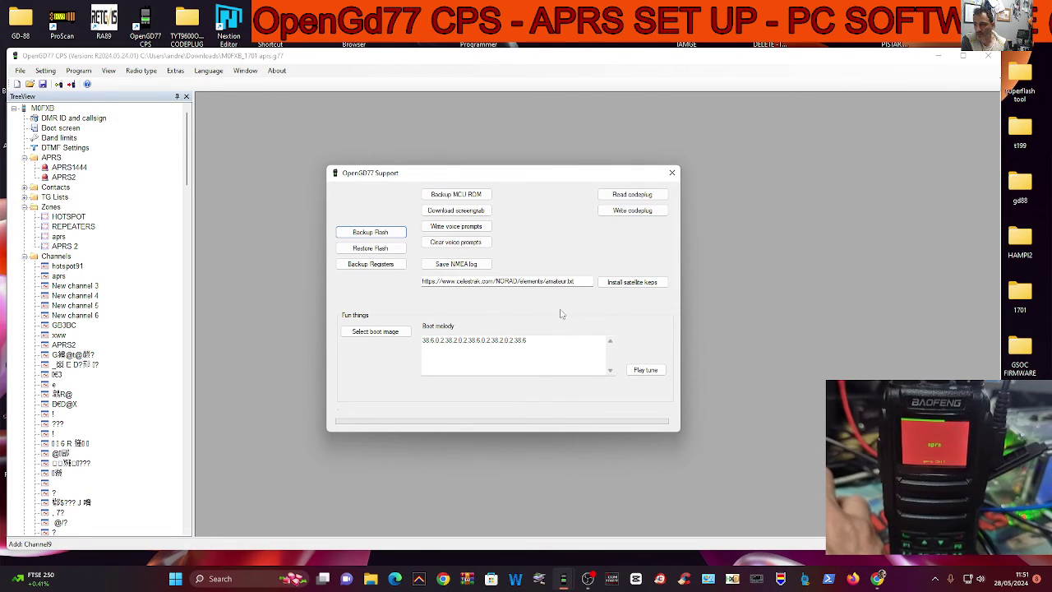
click(672, 173)
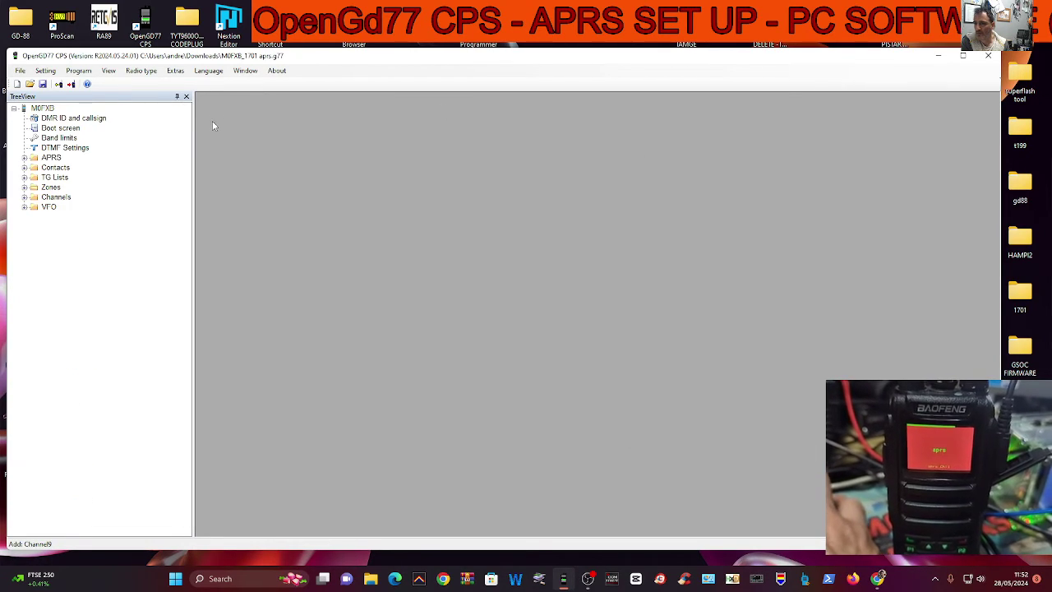
Read the codeplug from the radio
click(79, 71)
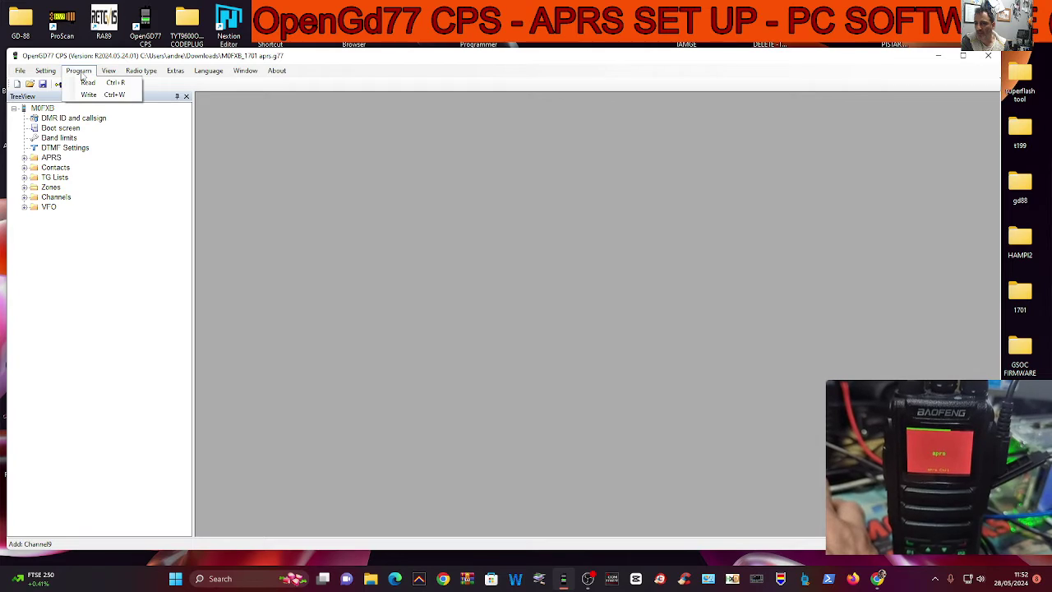
click(90, 84)
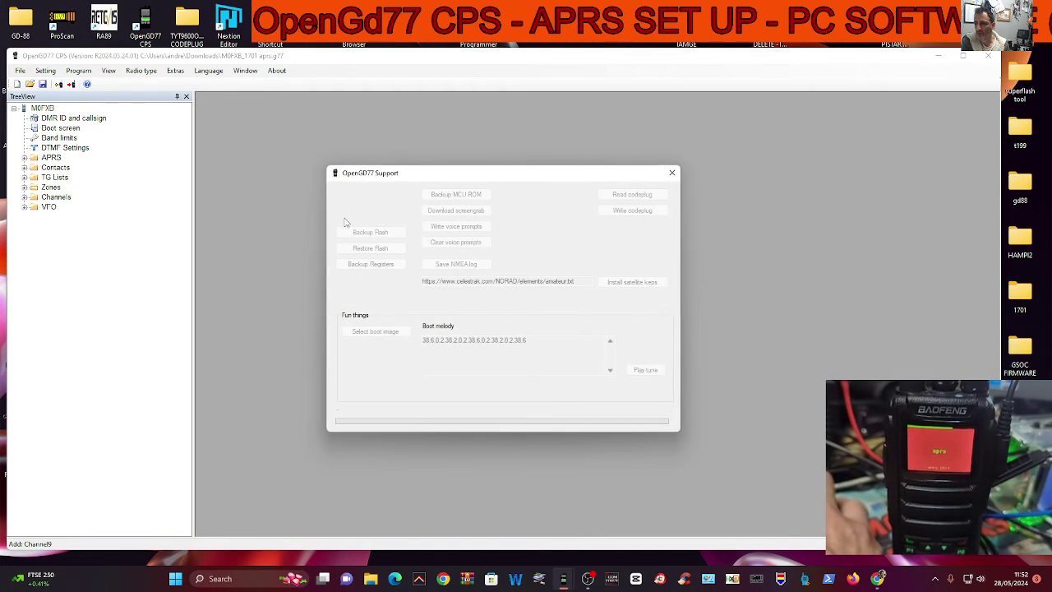